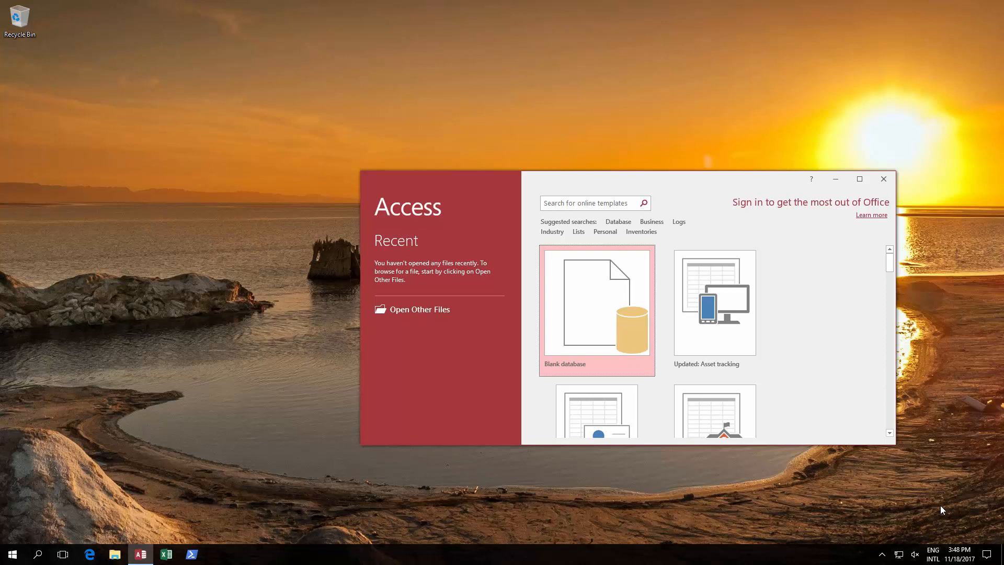
- Create a blank desktop database, keeping the default name Database1.accdb
{"action": "left_click", "coordinate": [598, 299]}
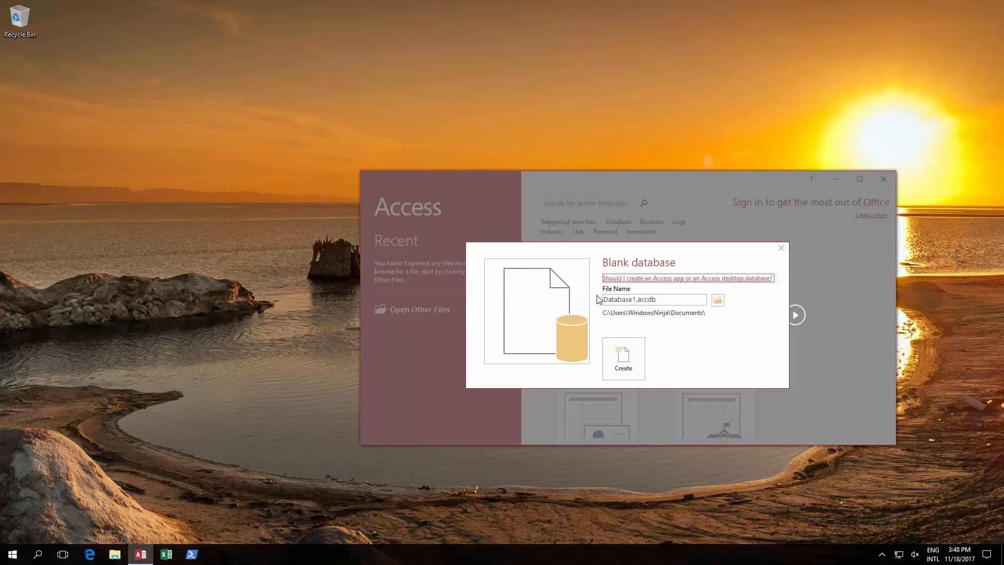
{"action": "left_click", "coordinate": [629, 364]}
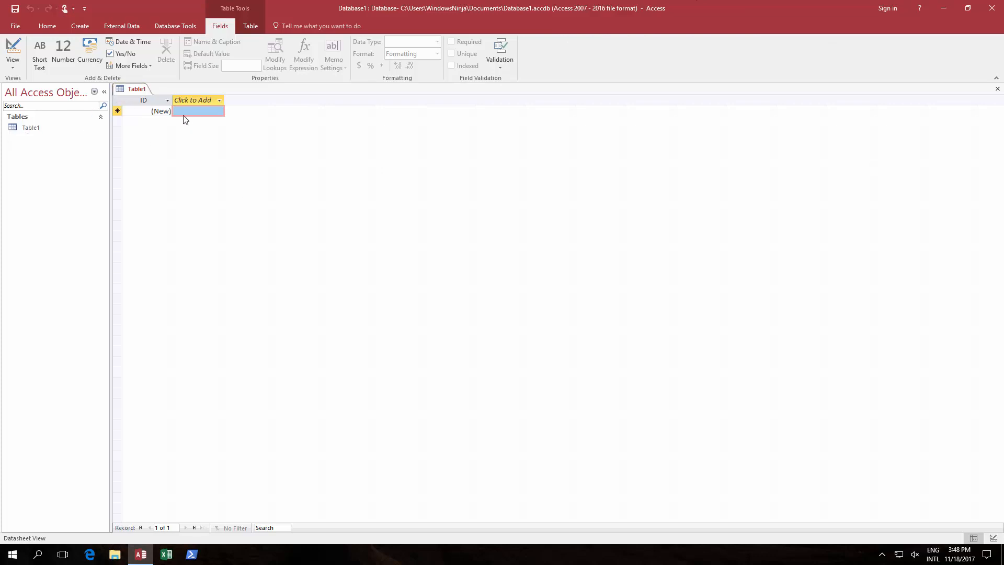
- Save the new table as Table1 from Design view, then return to Datasheet view
{"action": "left_click", "coordinate": [997, 538]}
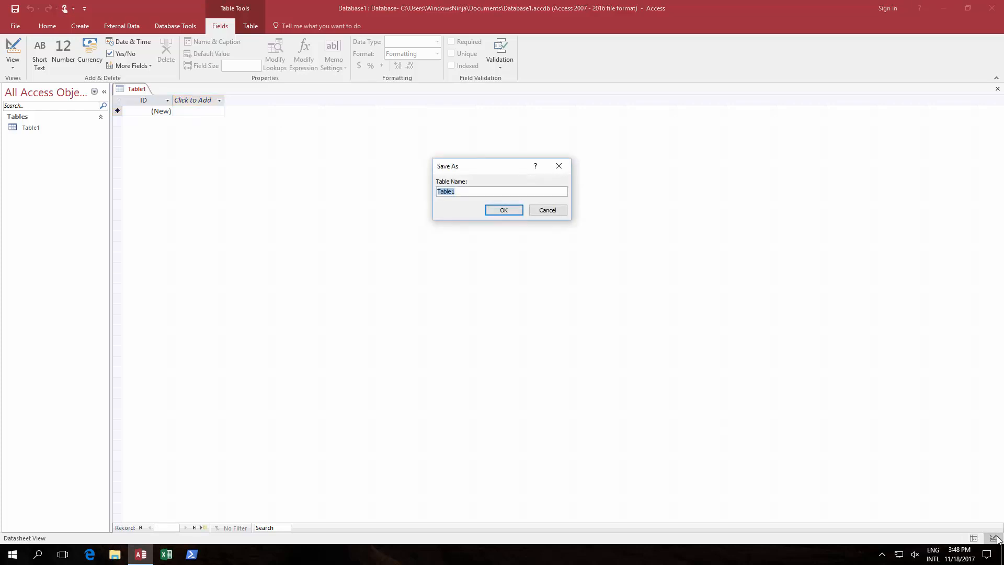
{"action": "left_click", "coordinate": [474, 194]}
{"action": "left_click", "coordinate": [501, 210]}
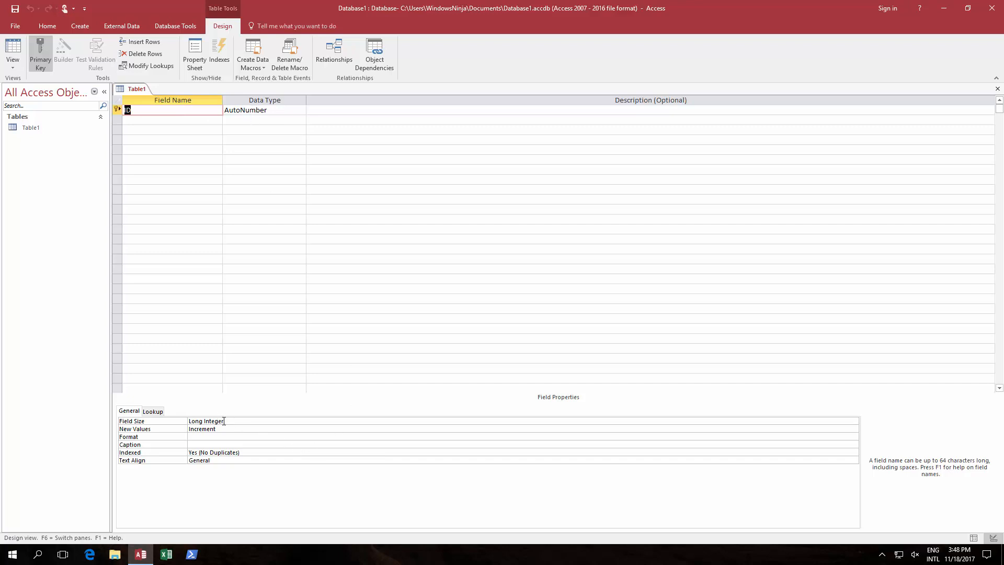
{"action": "left_click", "coordinate": [974, 537]}
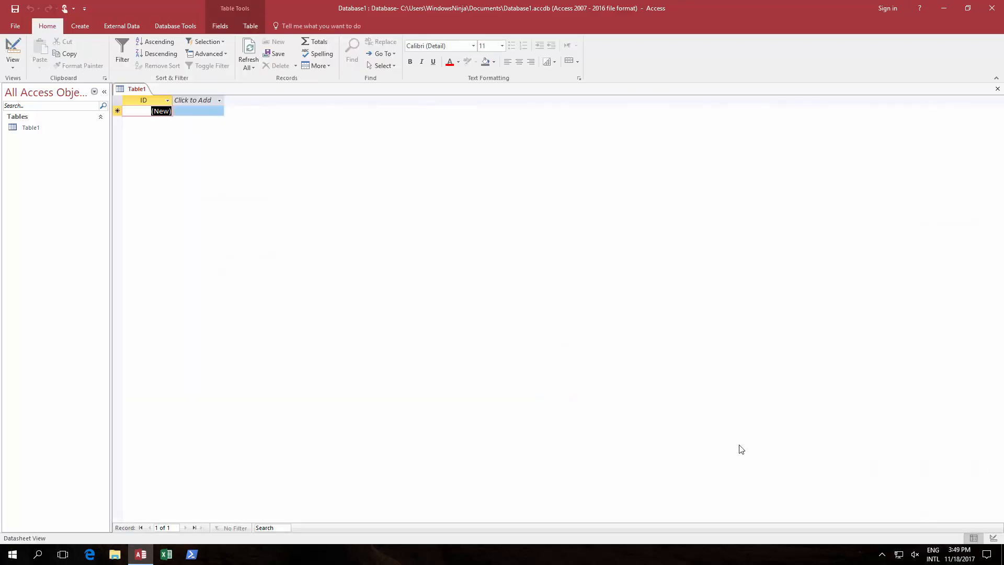
{"action": "left_click", "coordinate": [193, 101]}
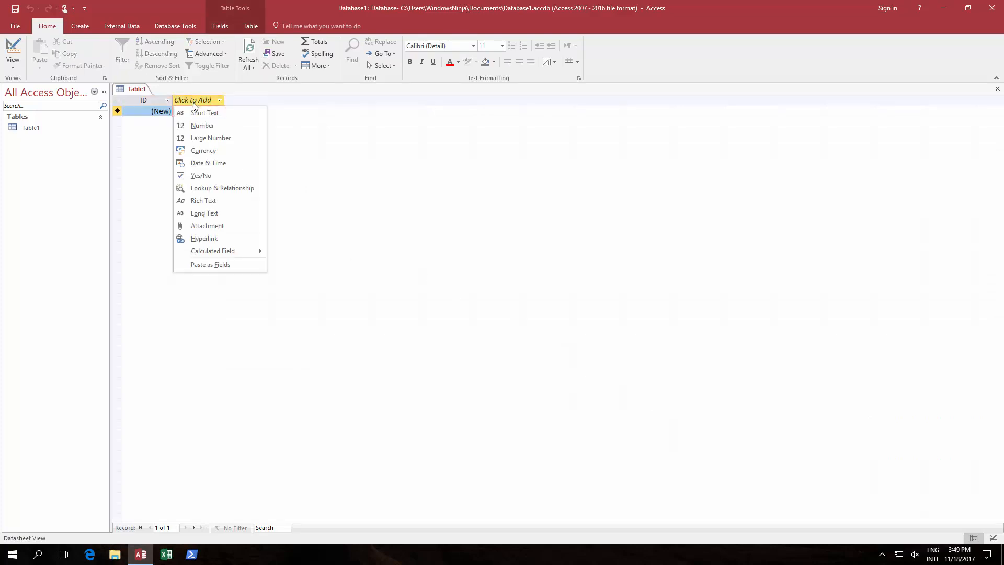
- Add a Currency-type column named Currency to Table1
{"action": "left_click", "coordinate": [203, 152]}
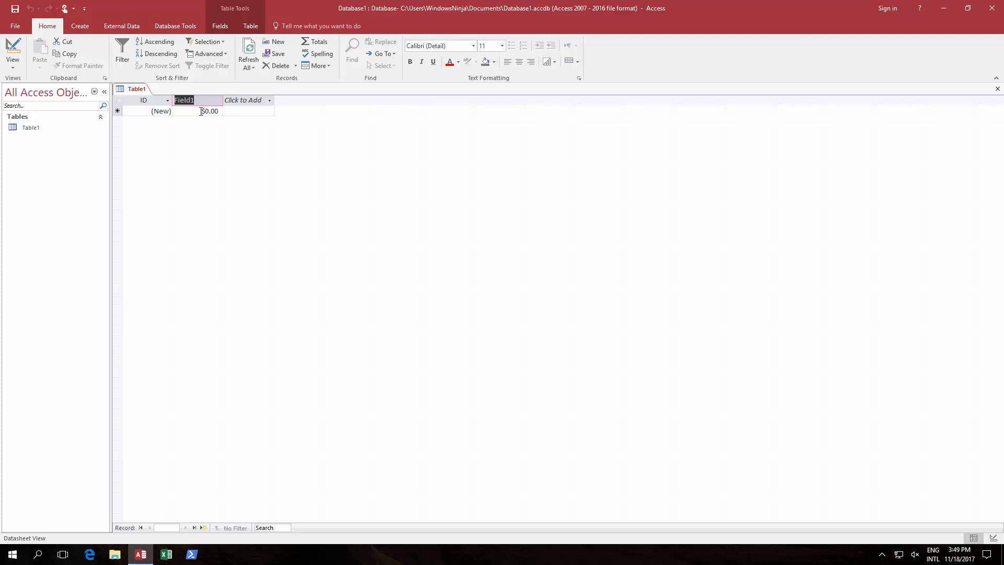
{"action": "type", "text": "Currency"}
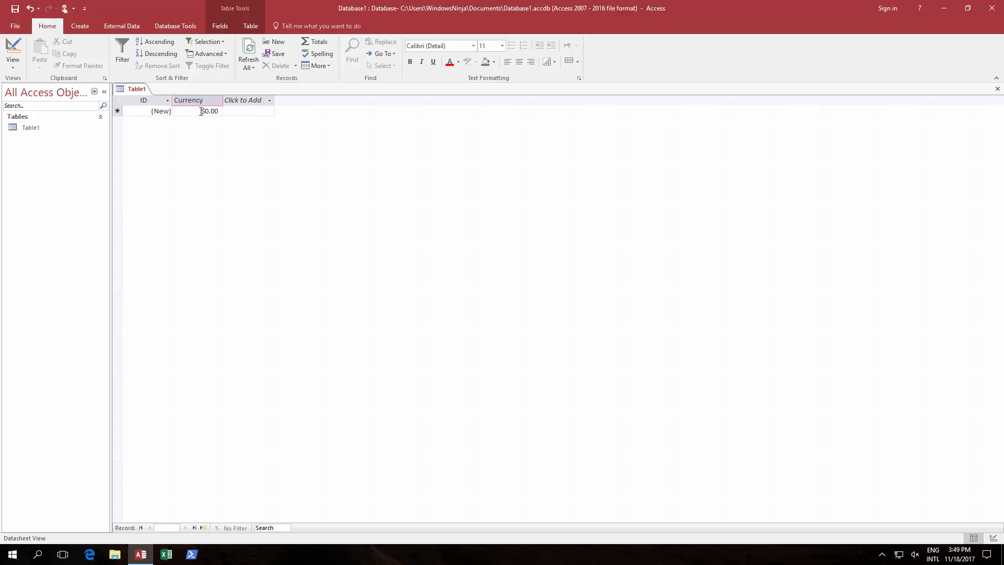
{"action": "key", "text": "Return"}
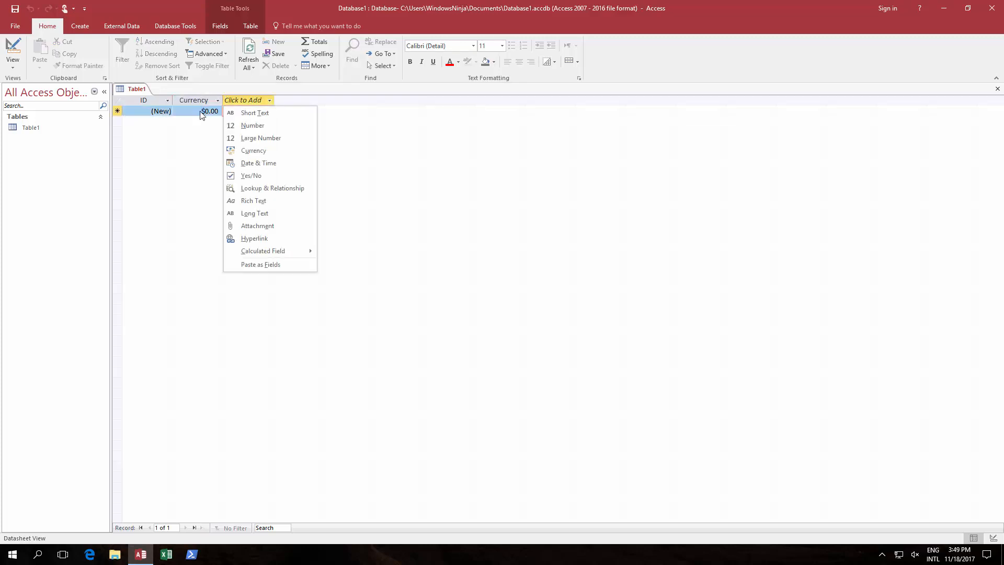
- Enter the non-numeric value a34 in record 1's Currency cell
{"action": "left_click", "coordinate": [202, 112]}
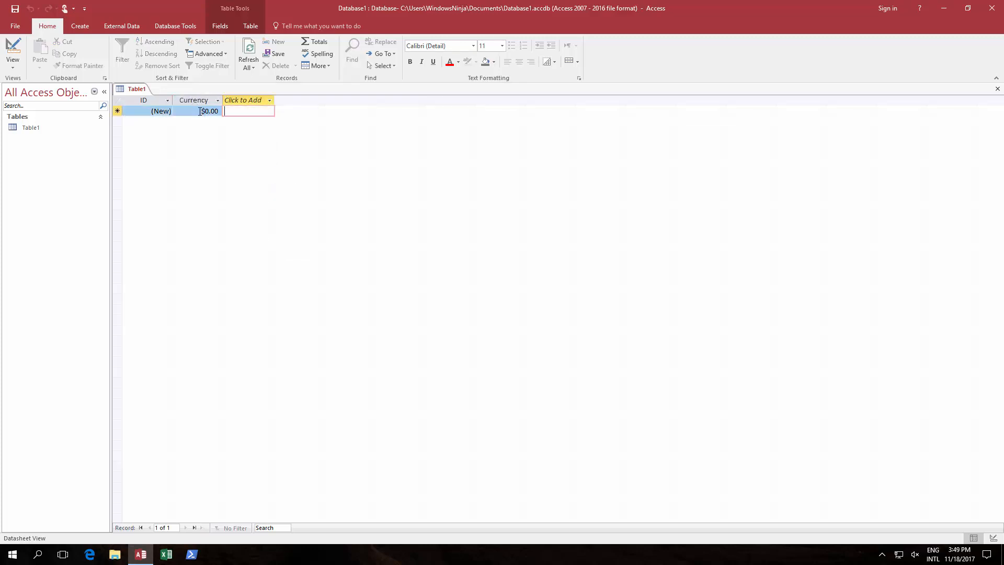
{"action": "left_click", "coordinate": [205, 111]}
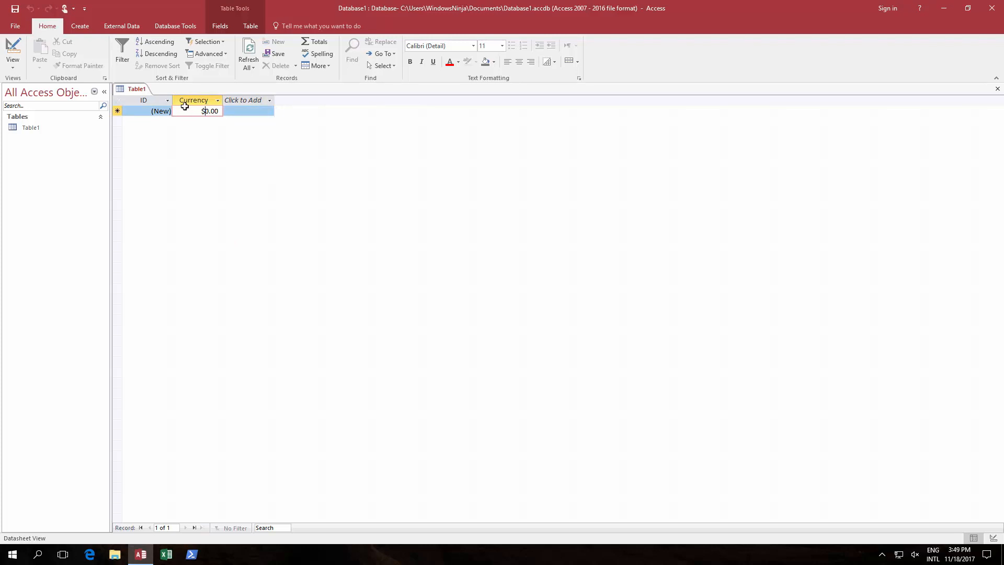
{"action": "type", "text": "a"}
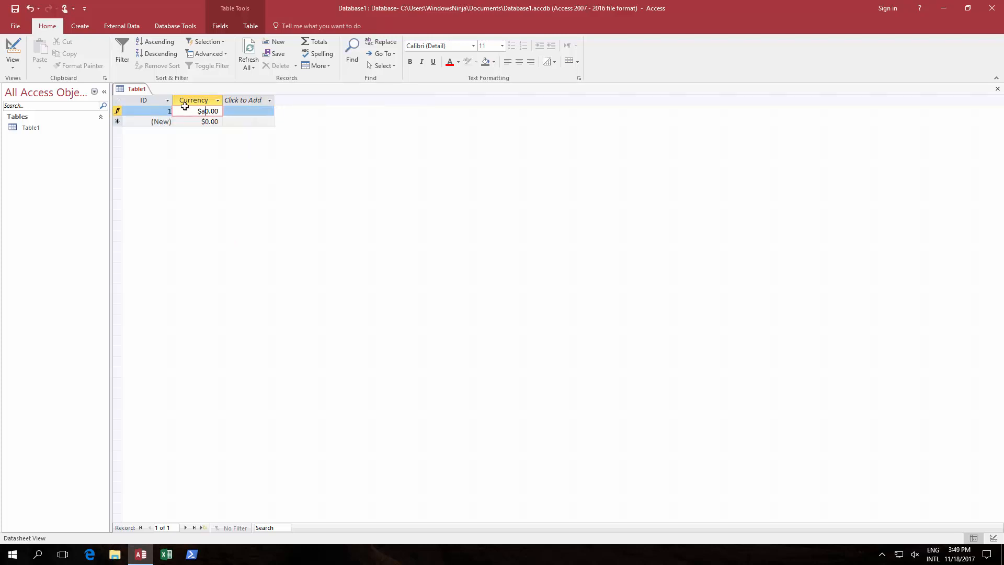
{"action": "type", "text": "34"}
{"action": "key", "text": "Return"}
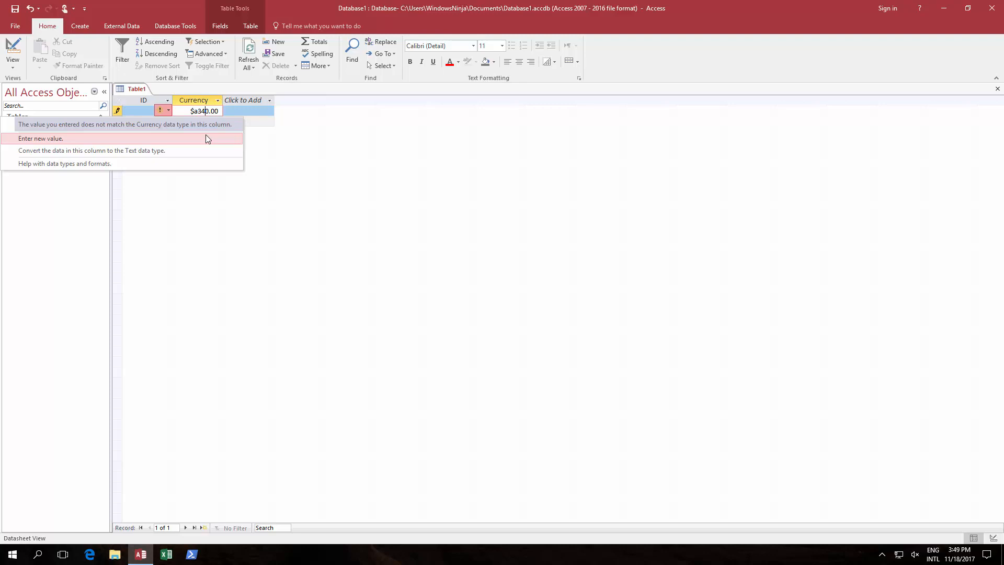
- Dismiss the data-type error and delete a34 so the Currency cell shows $0.00
{"action": "key", "text": "Down"}
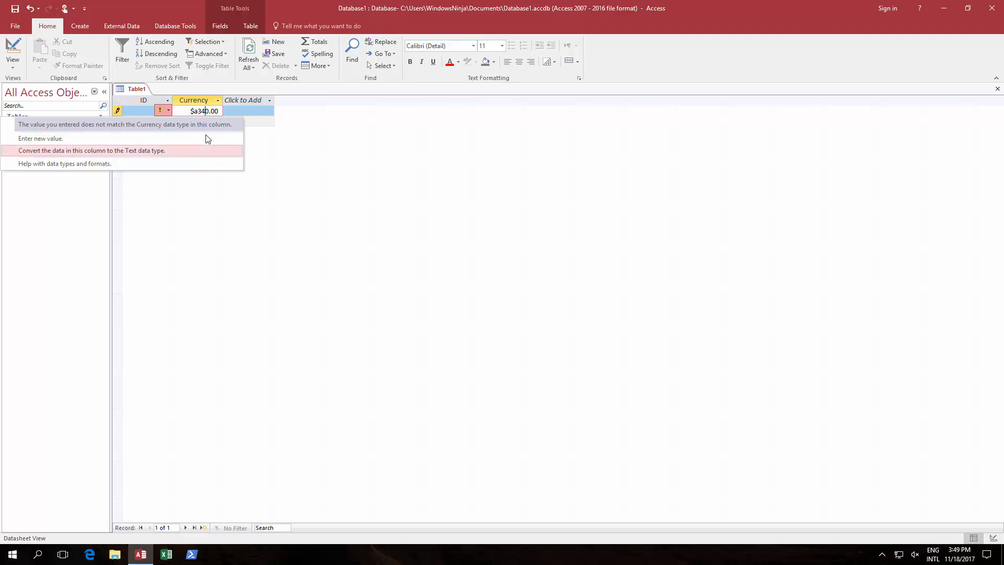
{"action": "left_click", "coordinate": [433, 117]}
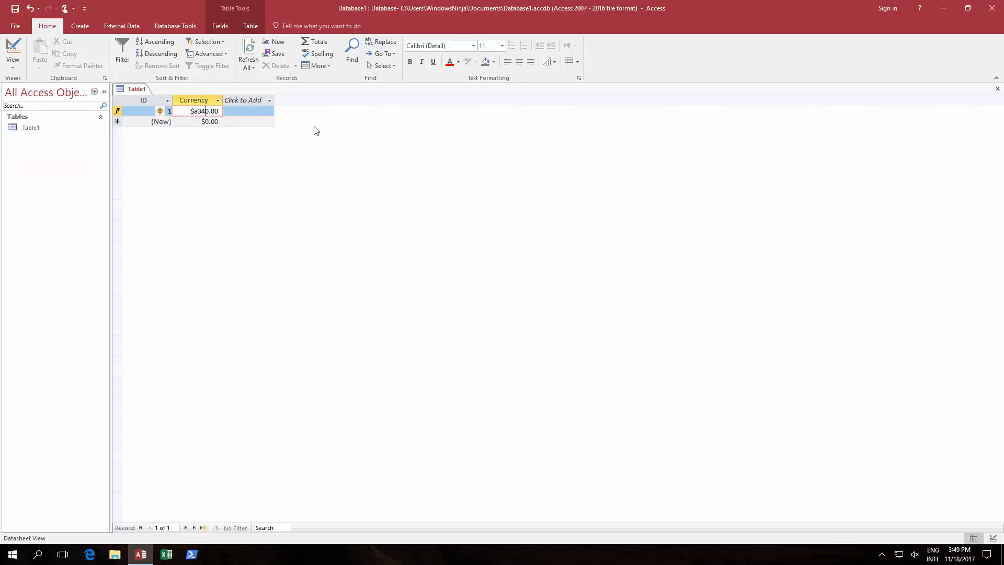
{"action": "key", "text": "BackSpace"}
{"action": "key", "text": "BackSpace"}
{"action": "key", "text": "BackSpace"}
- Add a Short Text column titled SShortText beside Currency and select its first cell
{"action": "left_click", "coordinate": [257, 102]}
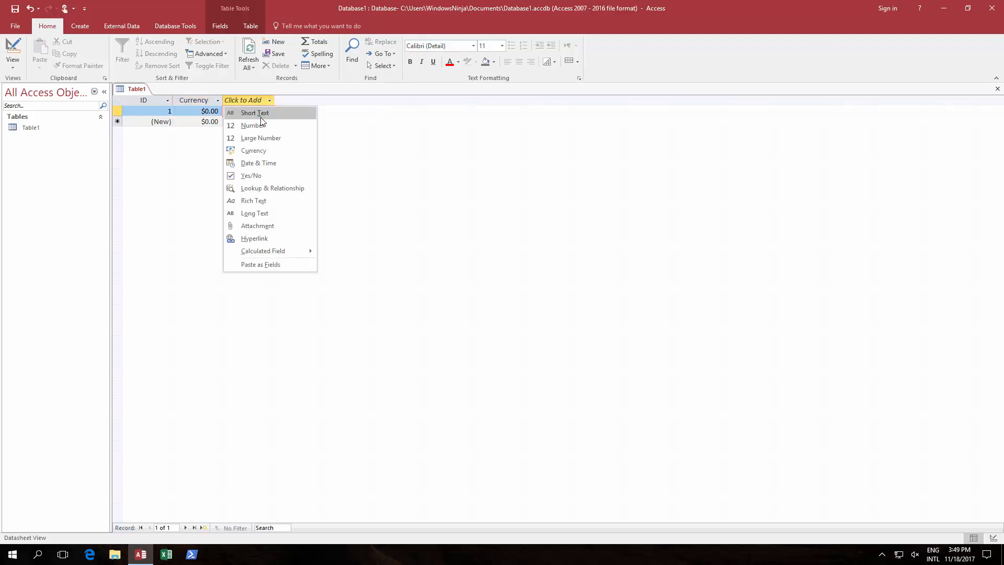
{"action": "left_click", "coordinate": [261, 116]}
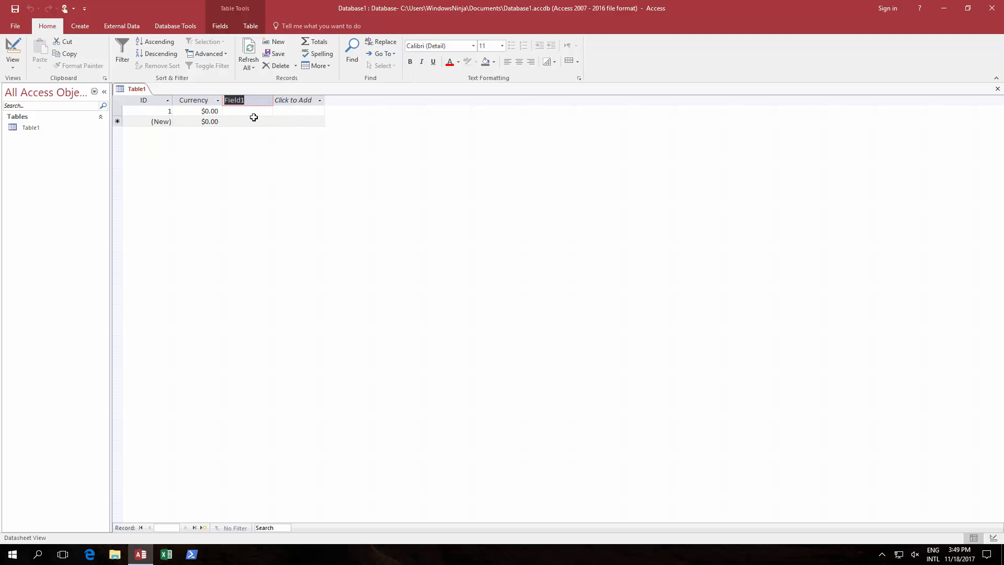
{"action": "type", "text": "SShortText"}
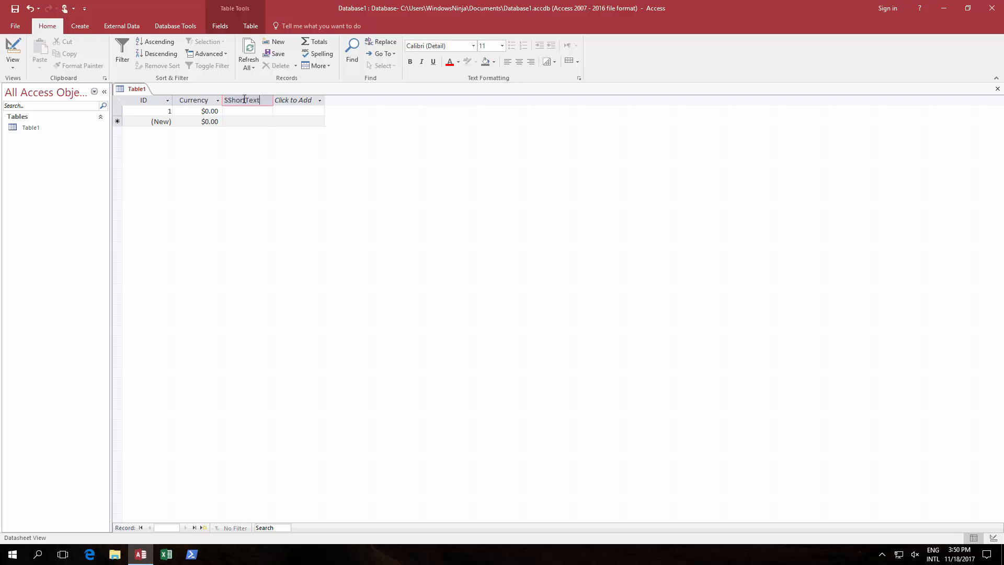
{"action": "key", "text": "Return"}
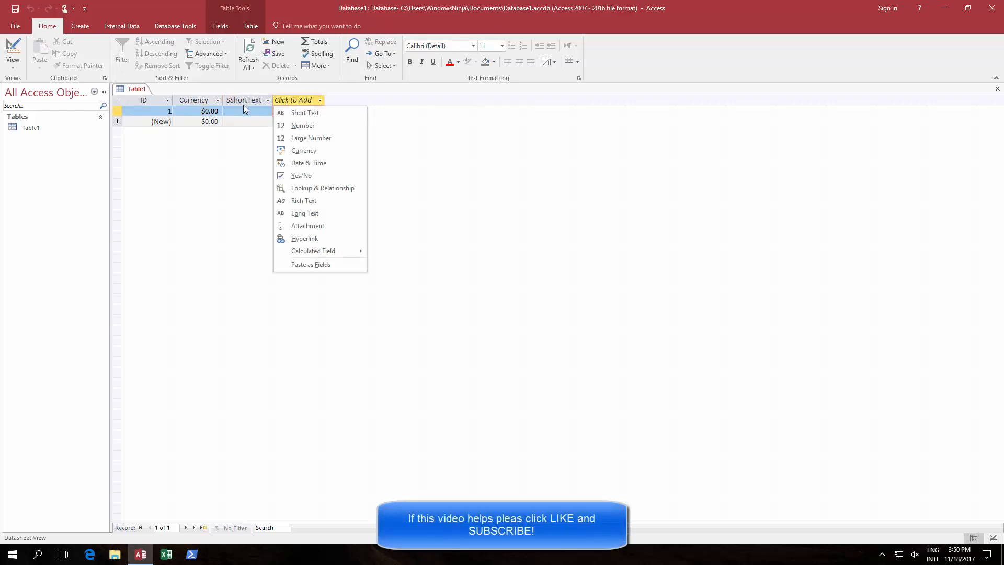
{"action": "key", "text": "Escape"}
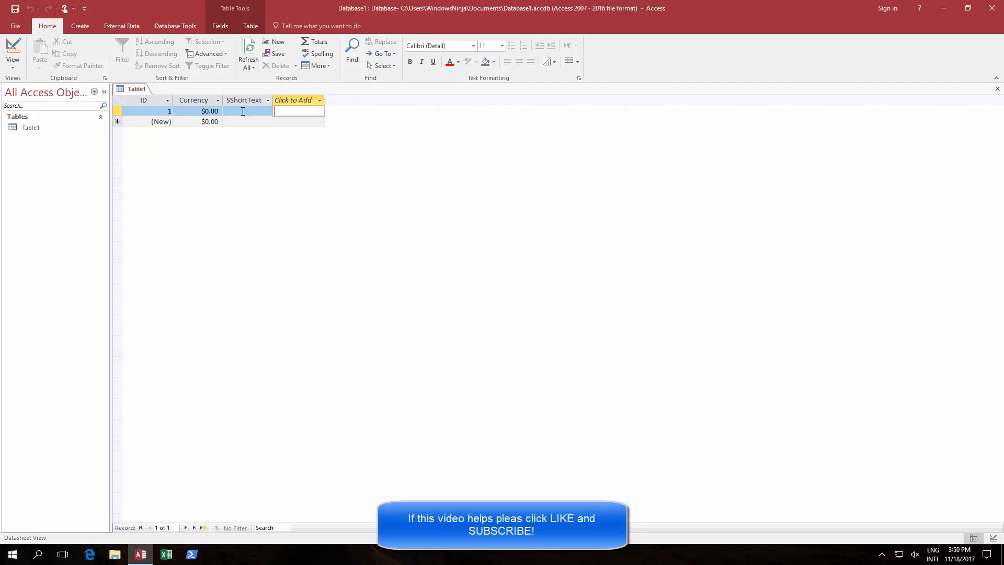
{"action": "left_click", "coordinate": [243, 111]}
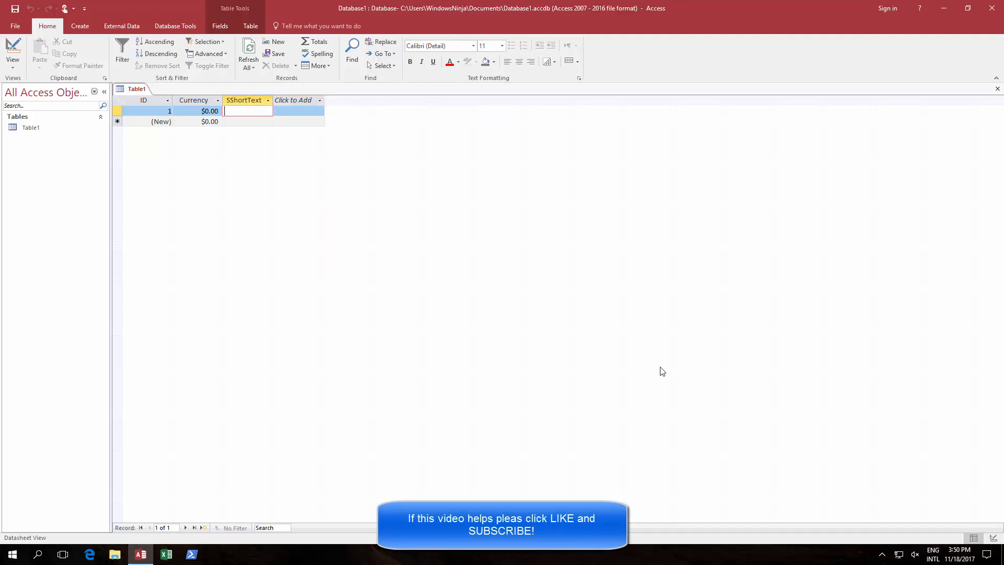
- Rename SShortText to ShortText, set its Field Size to 3, and accept the data-loss warning
{"action": "left_click", "coordinate": [994, 538]}
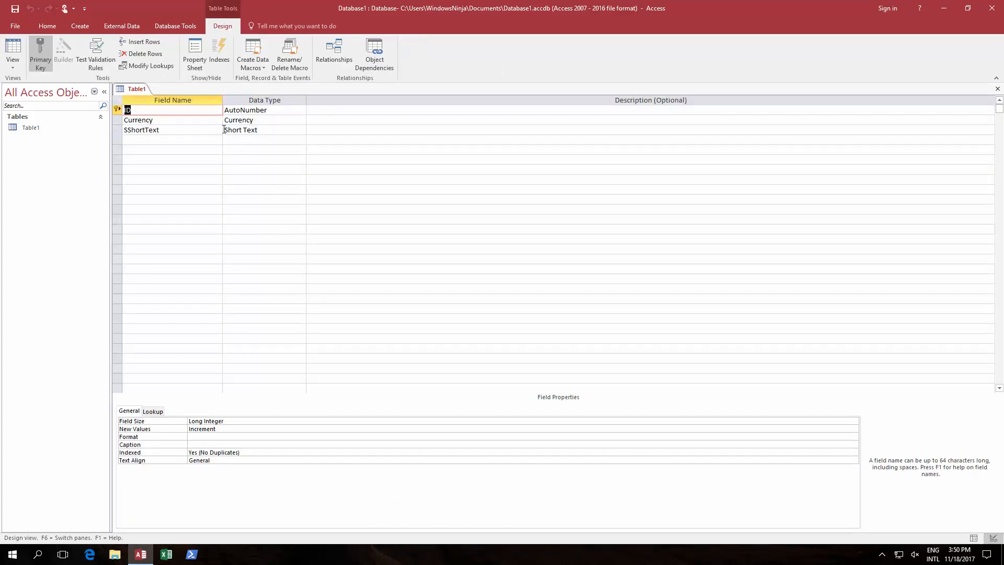
{"action": "left_click", "coordinate": [133, 131]}
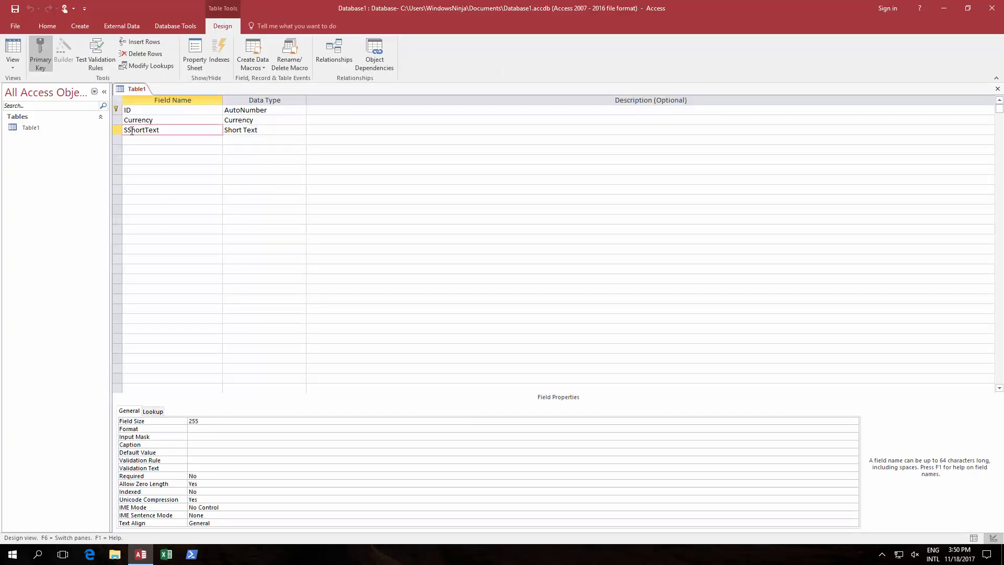
{"action": "key", "text": "BackSpace"}
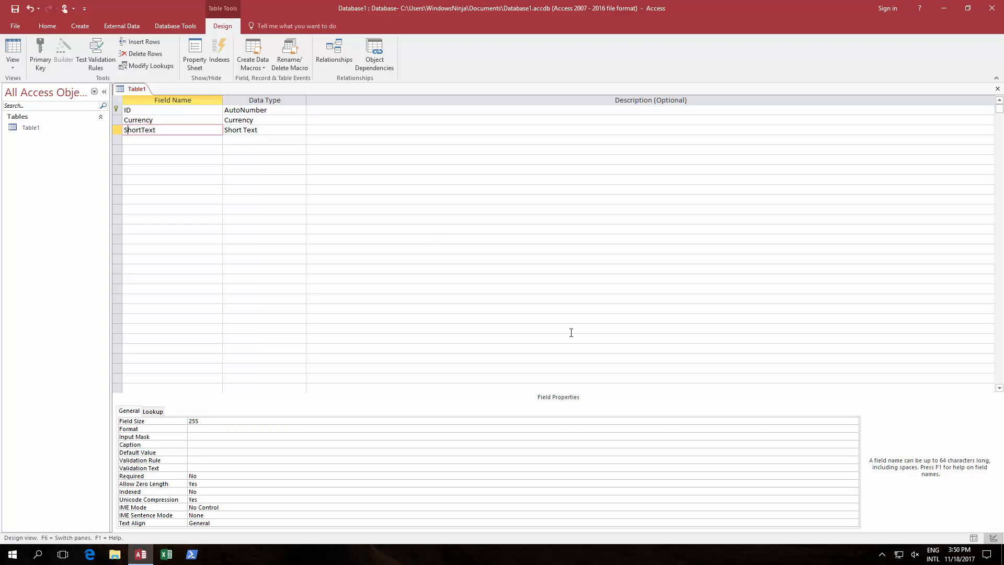
{"action": "left_click", "coordinate": [213, 420]}
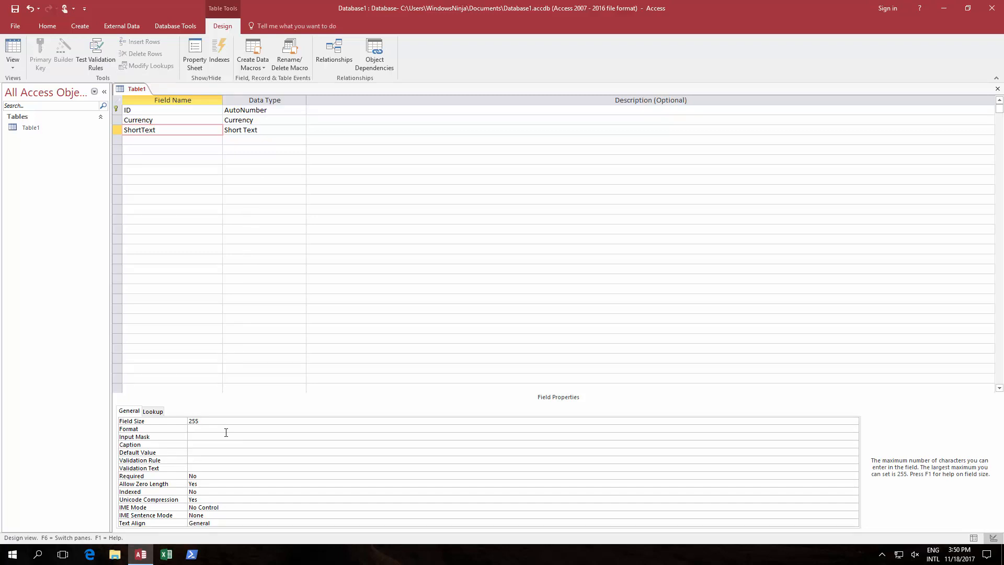
{"action": "key", "text": "BackSpace"}
{"action": "key", "text": "BackSpace"}
{"action": "key", "text": "BackSpace"}
{"action": "left_click", "coordinate": [974, 538]}
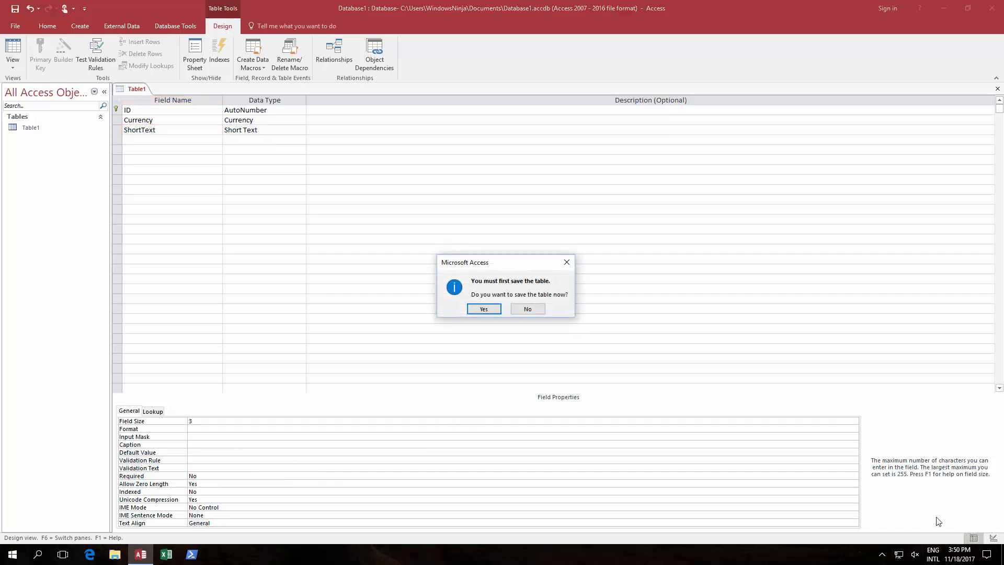
{"action": "left_click", "coordinate": [484, 310]}
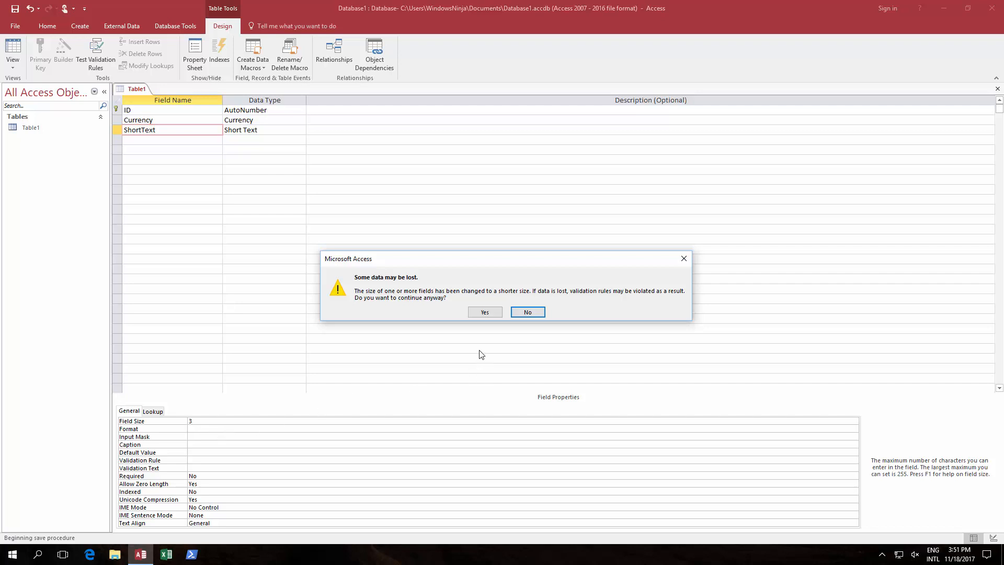
{"action": "left_click", "coordinate": [486, 313]}
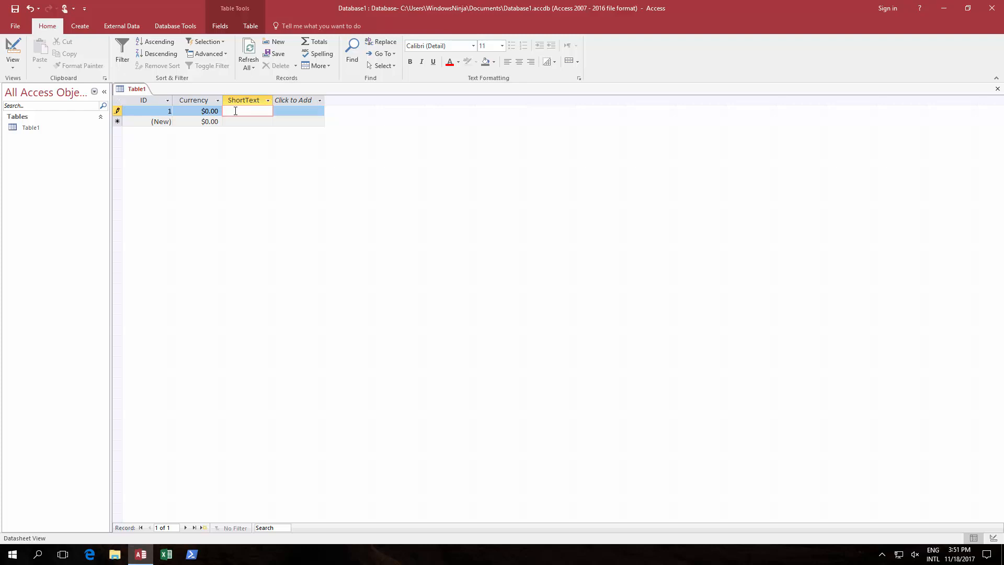
- Type hel into record 1's ShortText cell
{"action": "type", "text": "hel"}
- Add a Yes/No column and name it YesorNo
{"action": "left_click", "coordinate": [304, 99]}
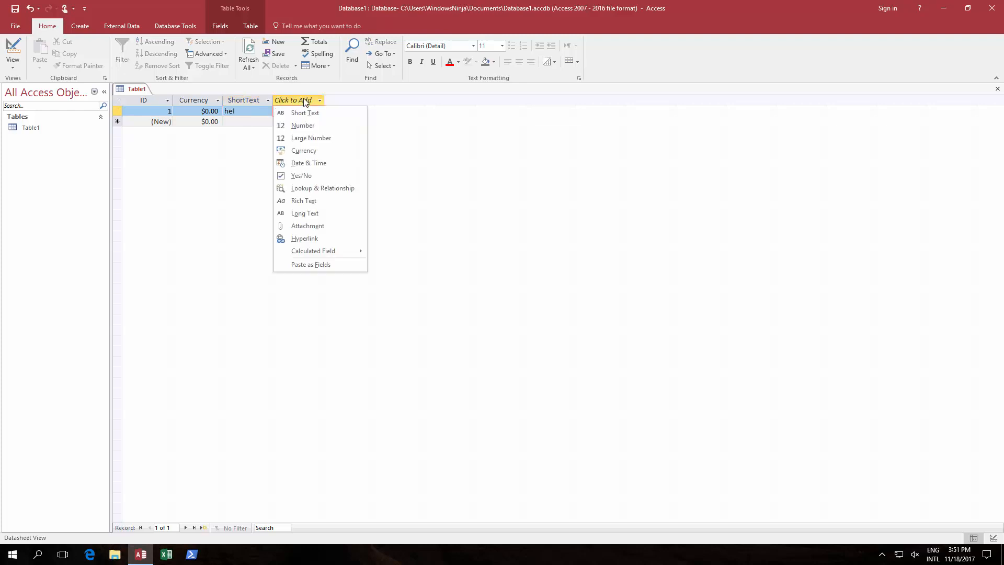
{"action": "left_click", "coordinate": [303, 177]}
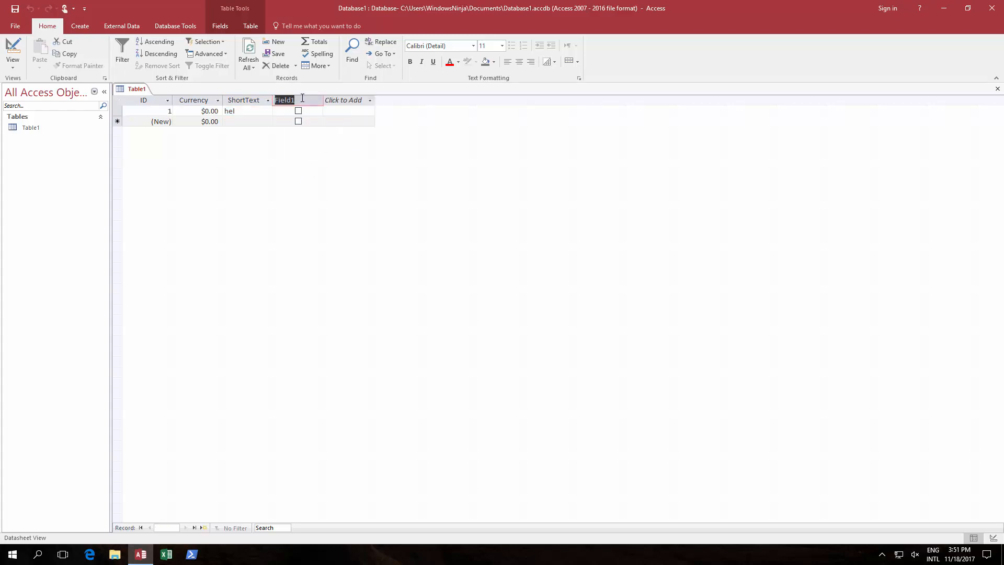
{"action": "left_click", "coordinate": [302, 97]}
{"action": "key", "text": "BackSpace"}
{"action": "key", "text": "BackSpace"}
{"action": "key", "text": "BackSpace"}
{"action": "key", "text": "BackSpace"}
{"action": "key", "text": "BackSpace"}
{"action": "key", "text": "BackSpace"}
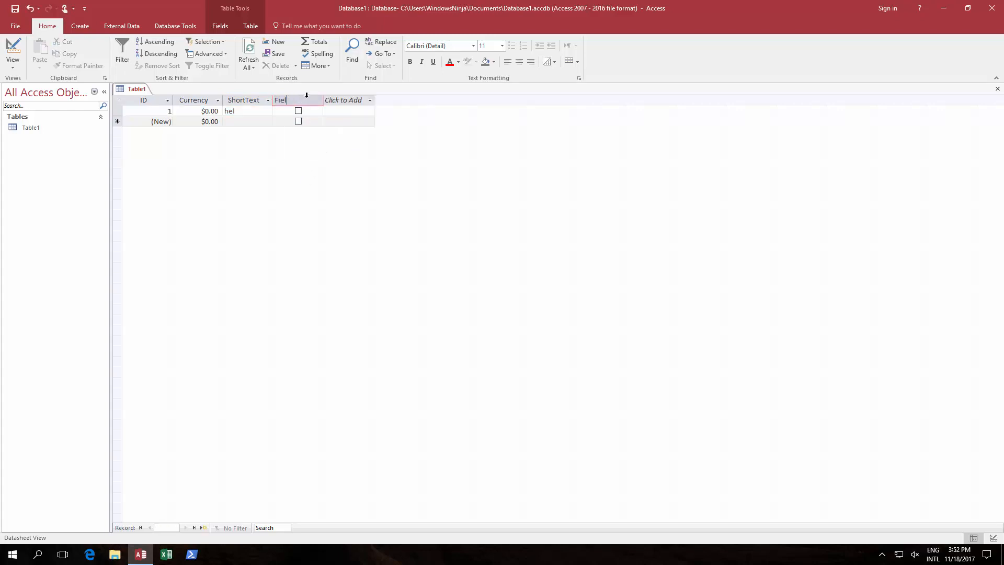
{"action": "type", "text": "Yes or No"}
{"action": "key", "text": "BackSpace"}
{"action": "key", "text": "BackSpace"}
{"action": "key", "text": "Return"}
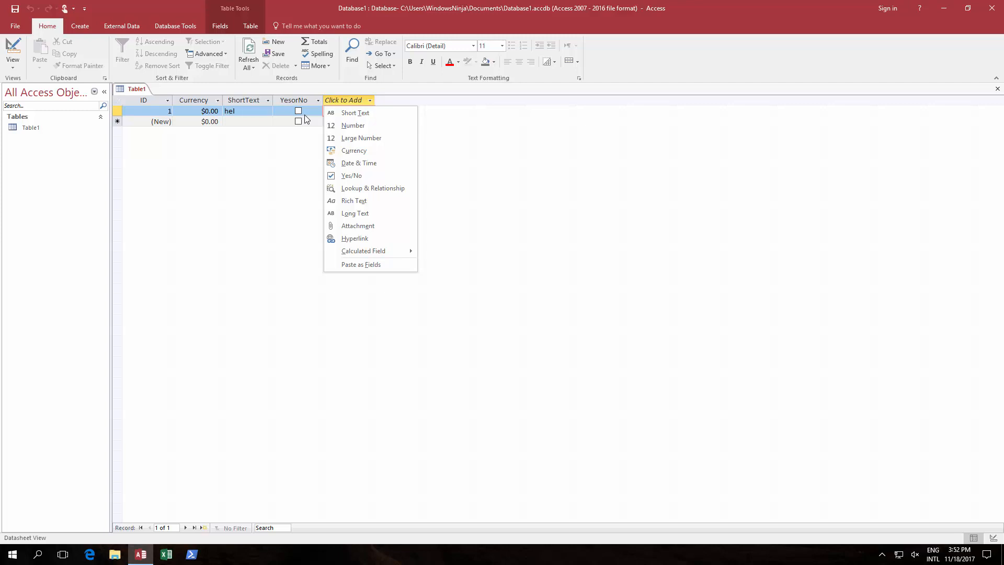
- Tick and then untick the YesorNo box on record 1
{"action": "left_click", "coordinate": [299, 112]}
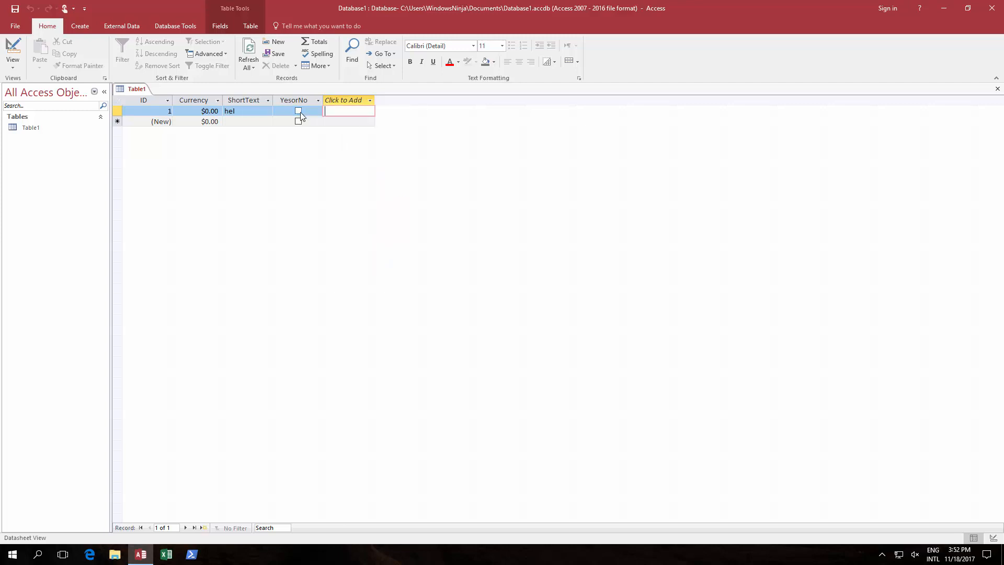
{"action": "left_click", "coordinate": [299, 111]}
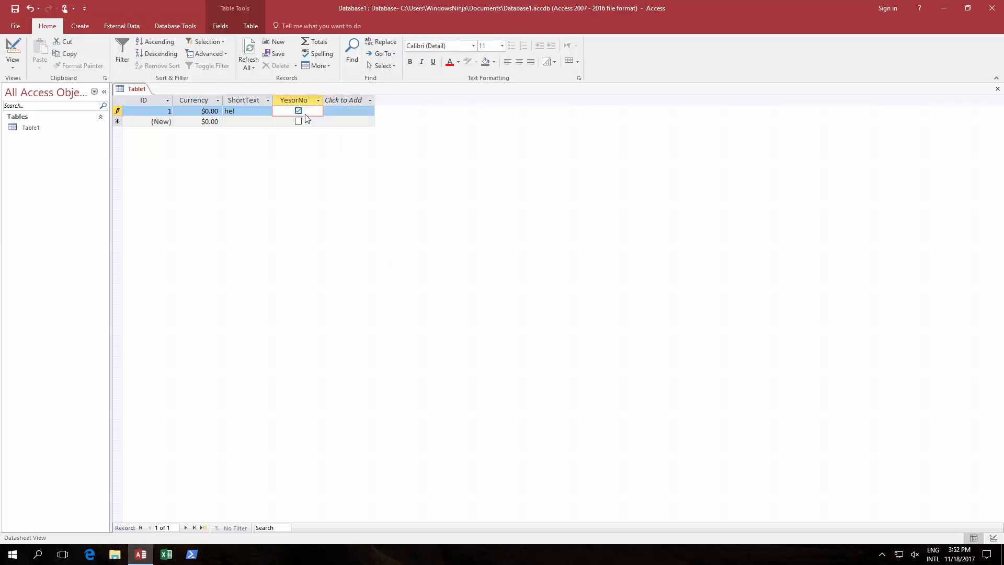
{"action": "left_click", "coordinate": [300, 112]}
- Toggle record 1's YesorNo box, then browse the Click to Add list and Fields > More Fields
{"action": "left_click", "coordinate": [298, 112]}
{"action": "left_click", "coordinate": [345, 99]}
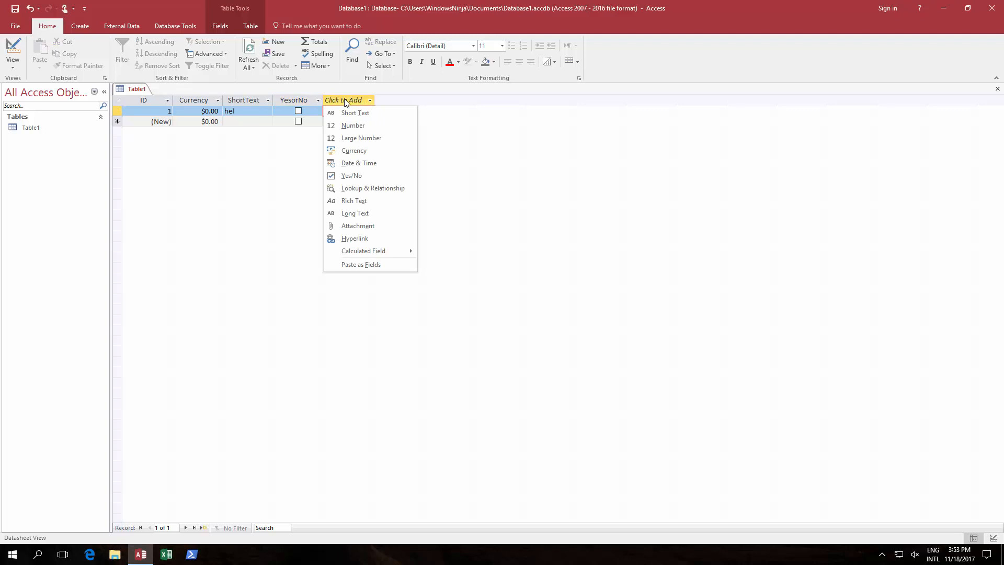
{"action": "left_click", "coordinate": [219, 28]}
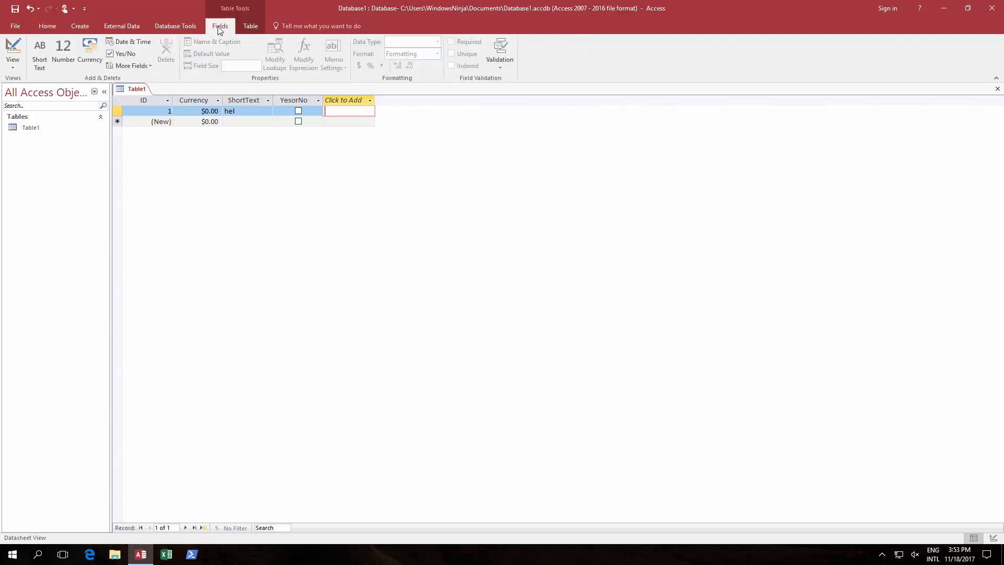
{"action": "left_click", "coordinate": [151, 65]}
- Add a Number column named PhoneNumber and switch Table1 to Design view
{"action": "left_click", "coordinate": [344, 104]}
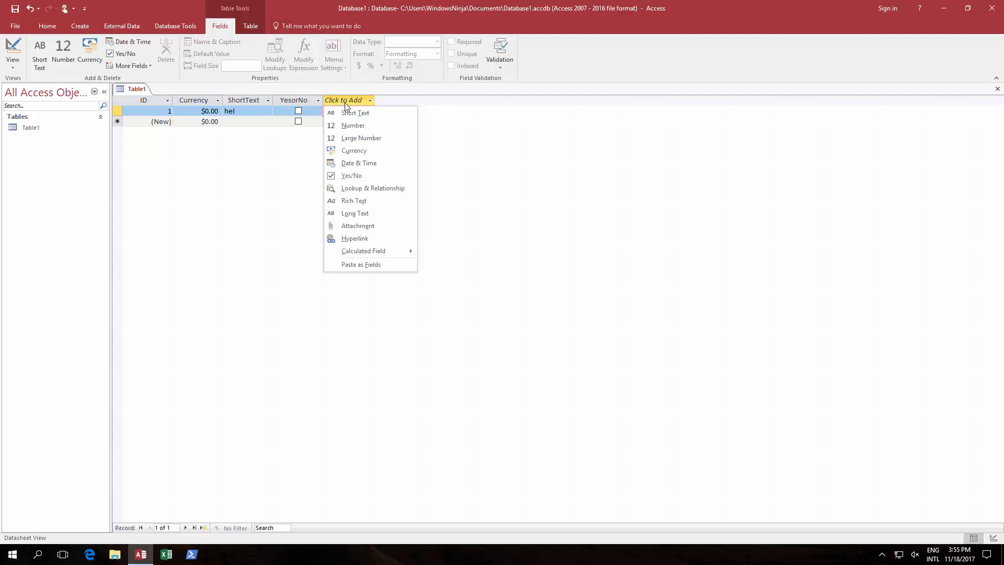
{"action": "left_click", "coordinate": [346, 125]}
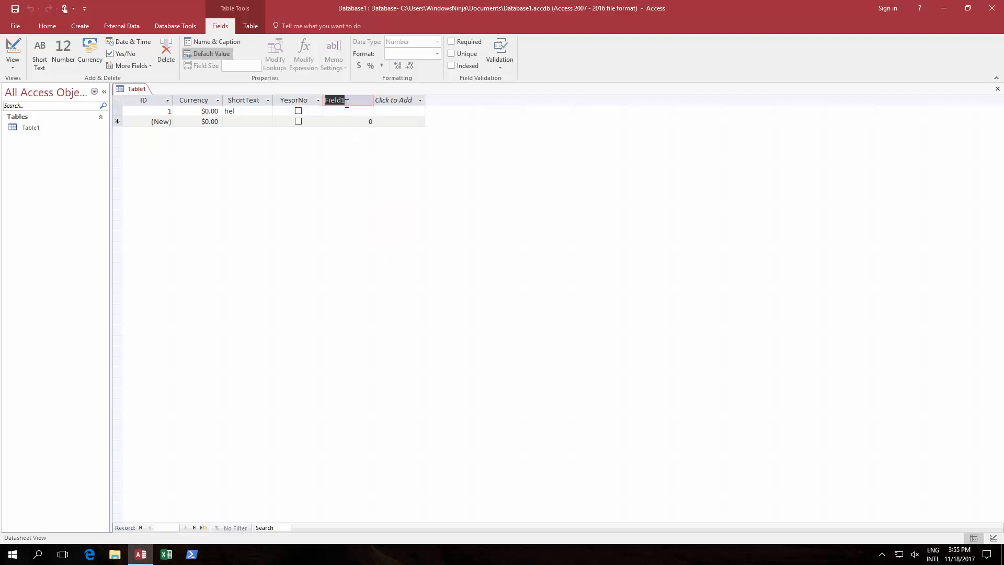
{"action": "type", "text": "PhoneNumber"}
{"action": "key", "text": "Return"}
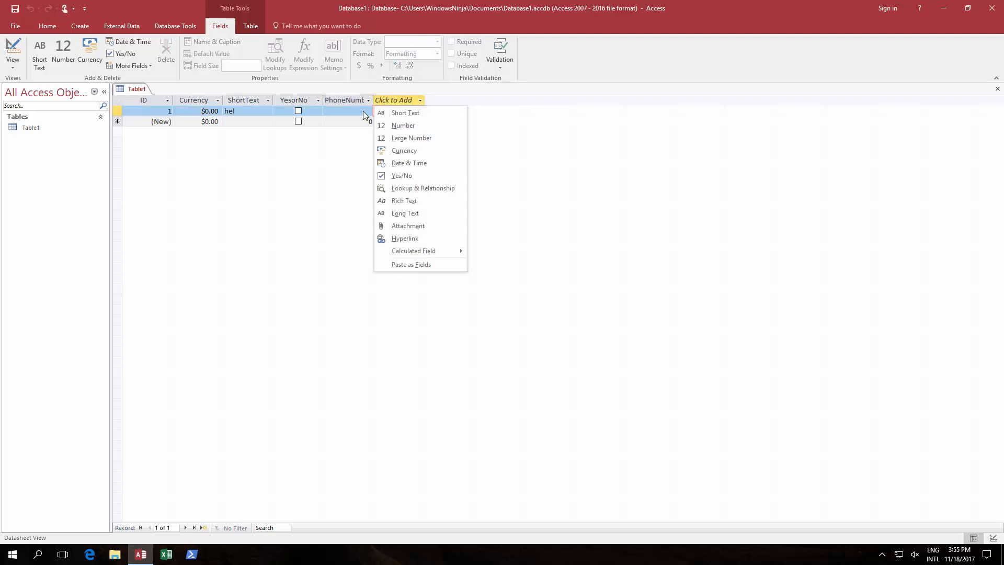
{"action": "left_click", "coordinate": [994, 538]}
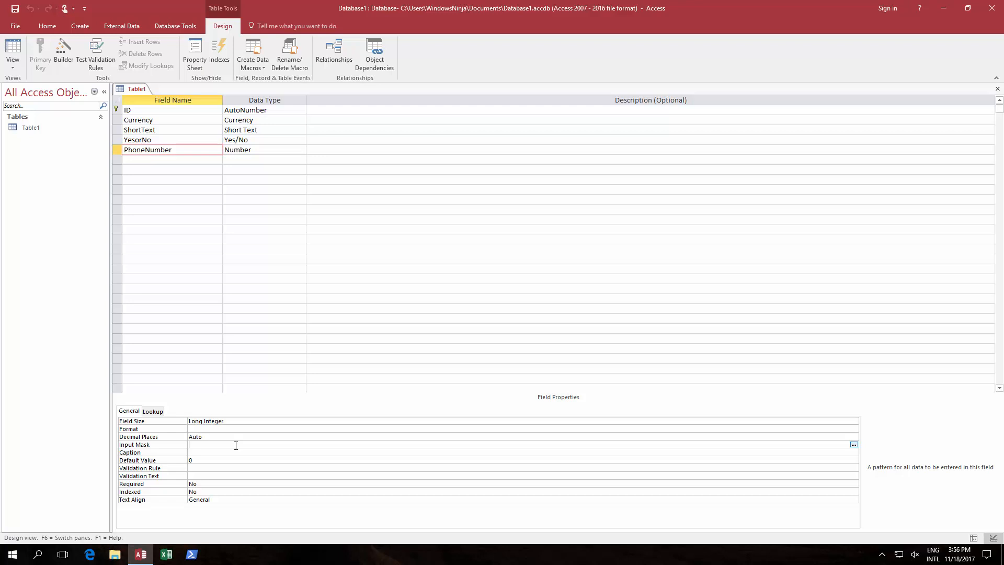
- Begin PhoneNumber's input mask with a backslash literal escape and a 0 digit placeholder
{"action": "type", "text": "\\"}
{"action": "type", "text": "0"}
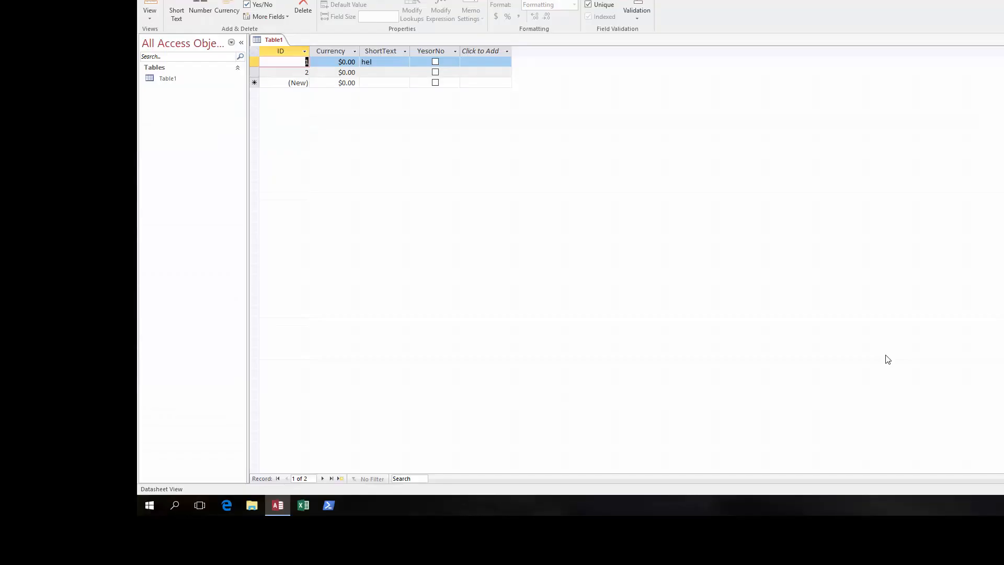
- Add a Number column named PhoneNumber to Table1 and switch to Design view
{"action": "left_click", "coordinate": [481, 51]}
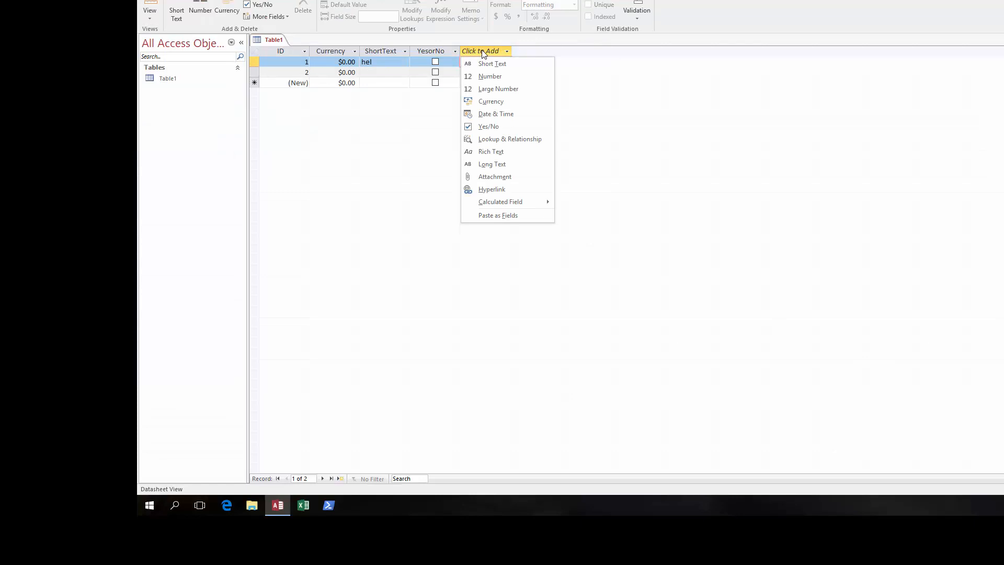
{"action": "left_click", "coordinate": [506, 76]}
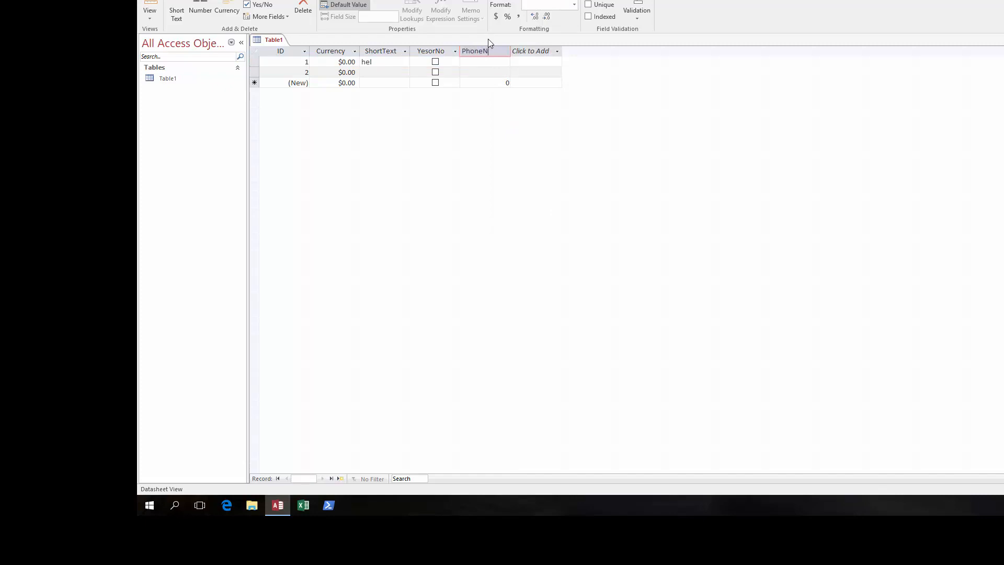
{"action": "type", "text": "PhoneNumber"}
{"action": "left_click", "coordinate": [1003, 489]}
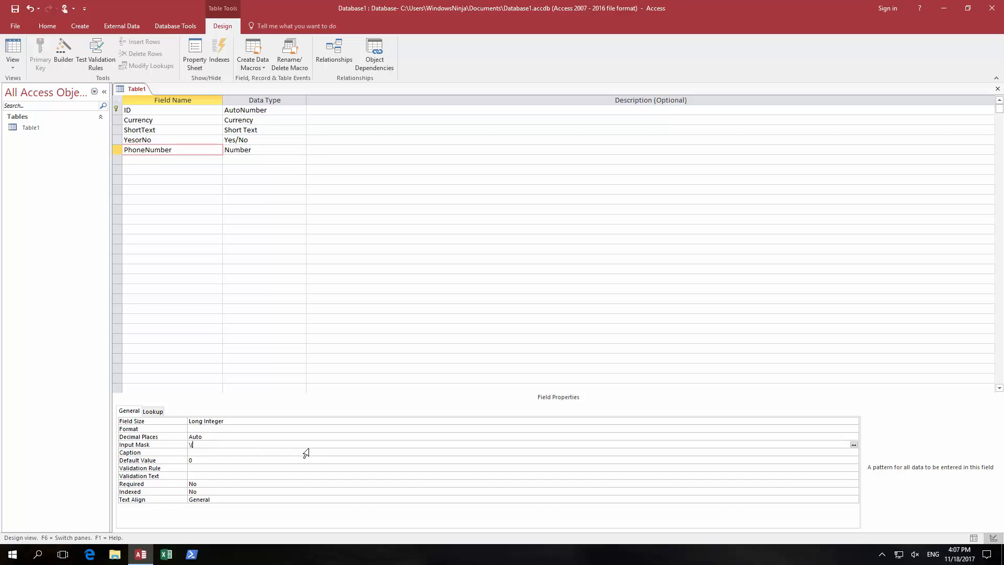
- Make PhoneNumber's input mask \(###\)#######: bracketed three-digit area code, then seven digits
{"action": "type", "text": "("}
{"action": "key", "text": "BackSpace"}
{"action": "type", "text": "##"}
{"action": "type", "text": "S"}
{"action": "type", "text": "###"}
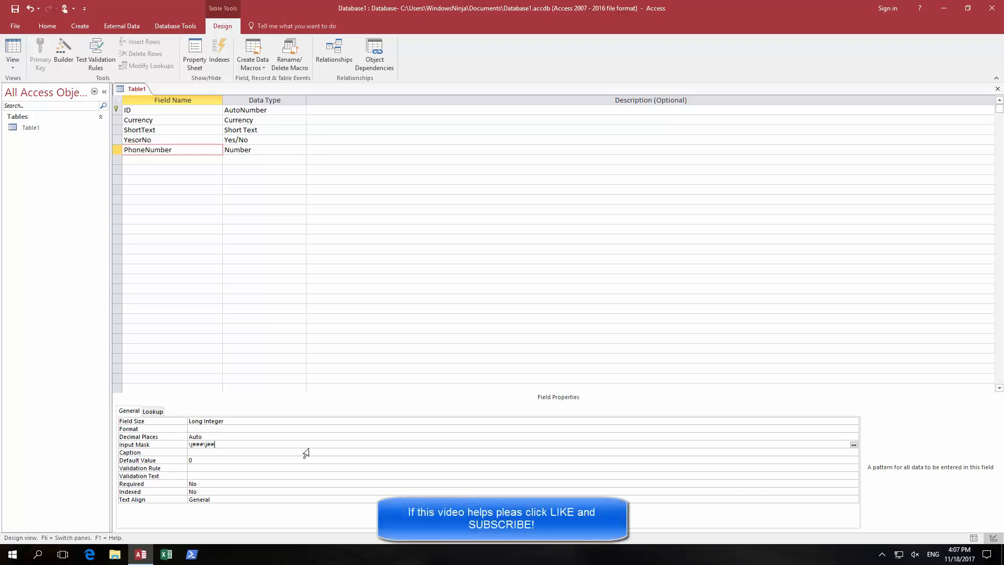
{"action": "type", "text": "####"}
{"action": "left_click", "coordinate": [974, 538]}
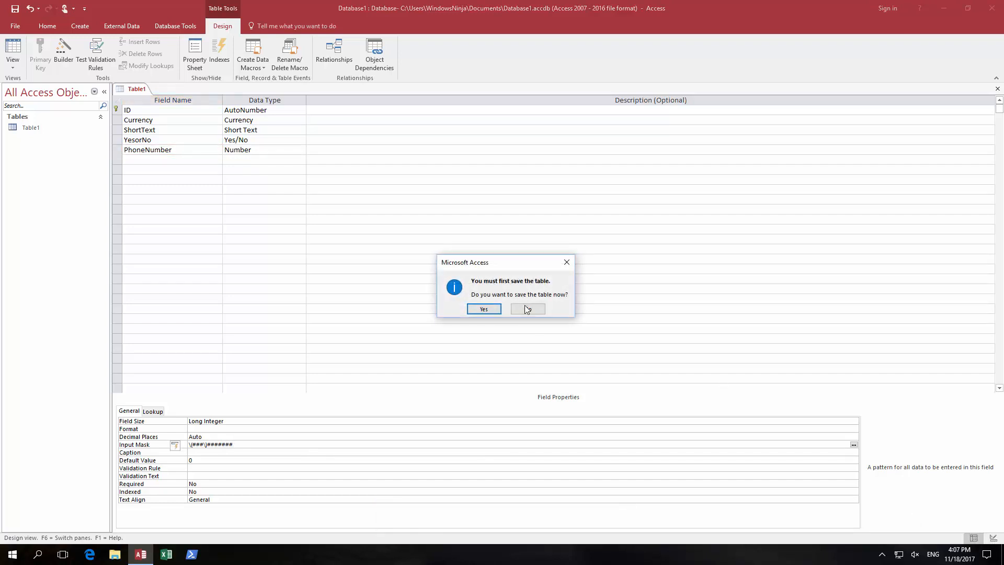
{"action": "left_click", "coordinate": [479, 309]}
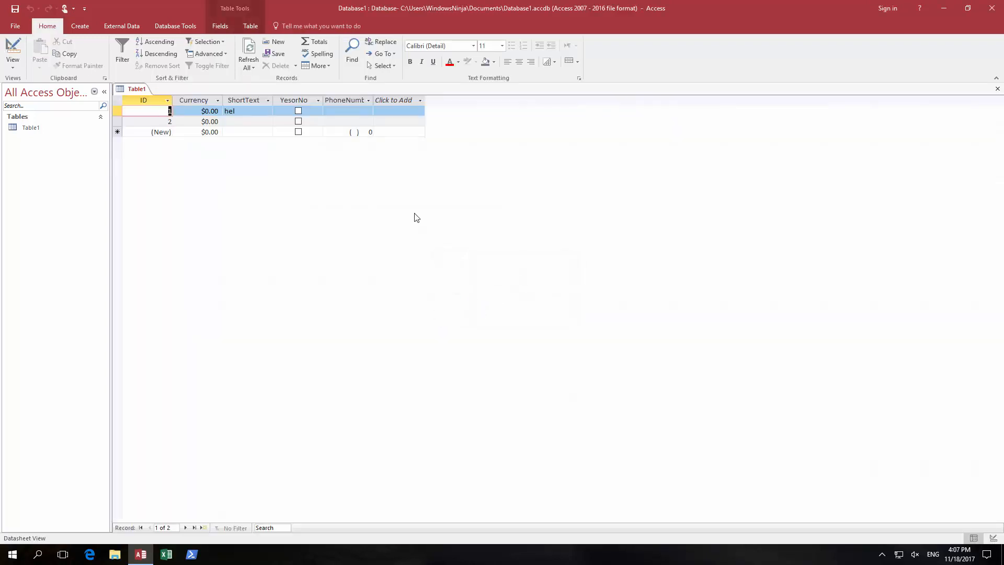
{"action": "left_click", "coordinate": [340, 111]}
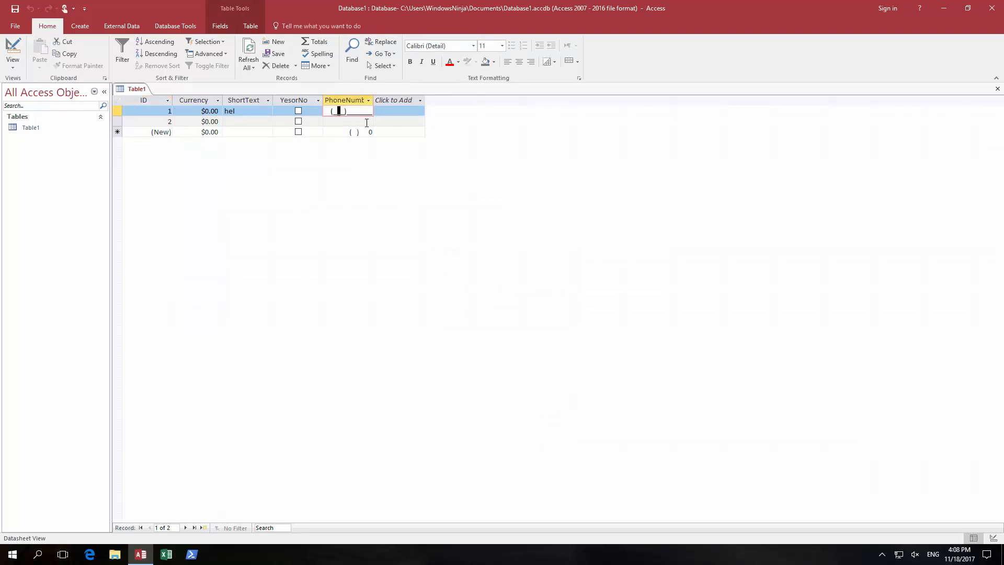
{"action": "key", "text": "Left"}
{"action": "type", "text": "203"}
{"action": "type", "text": "1234567"}
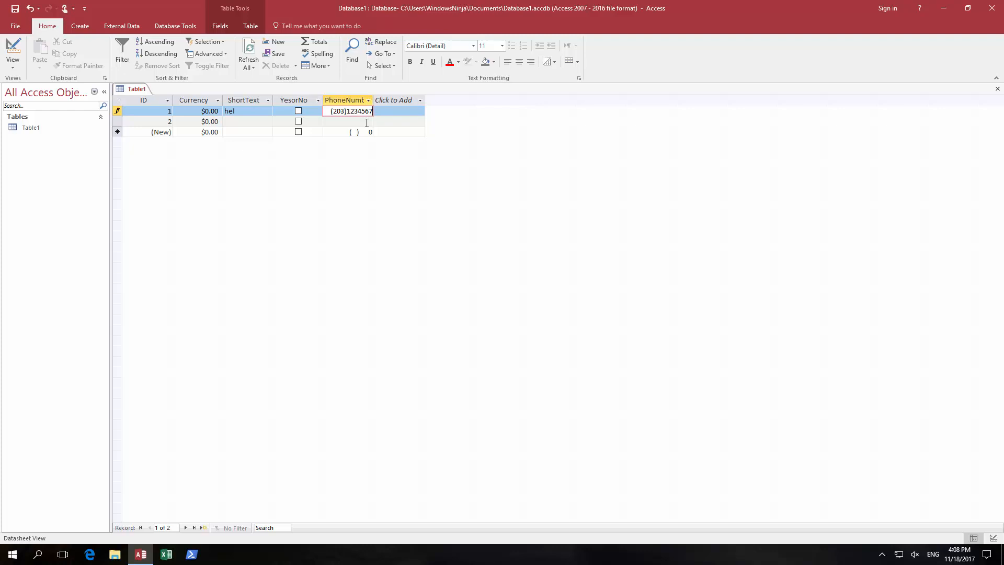
{"action": "key", "text": "Tab"}
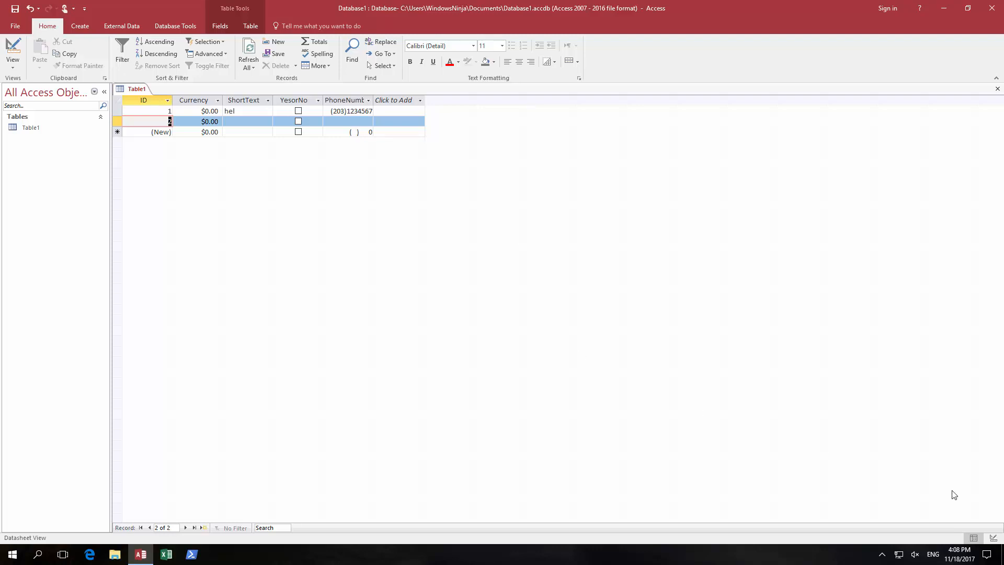
- Reopen Table1's design and select PhoneNumber's Input Mask property to check it
{"action": "left_click", "coordinate": [993, 539]}
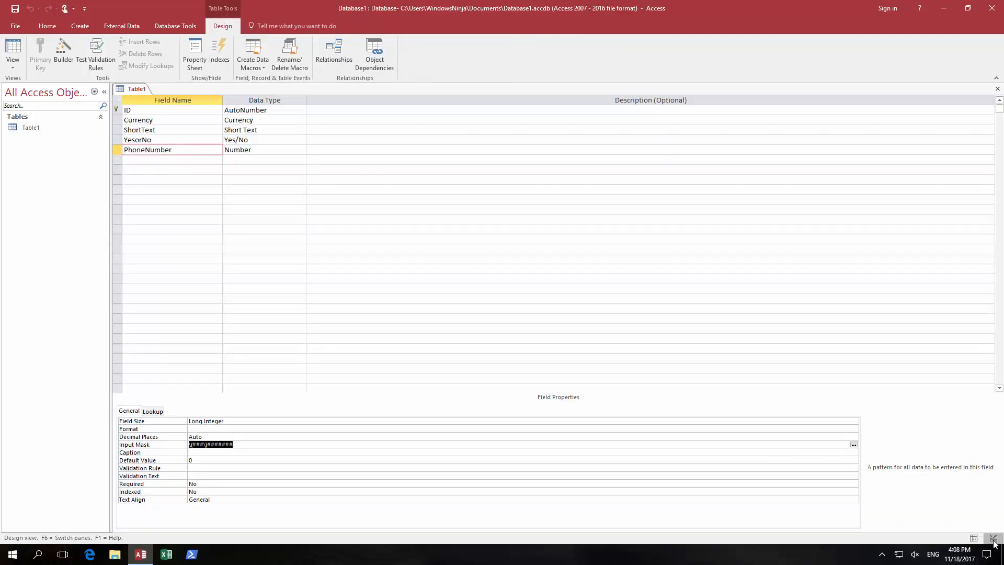
{"action": "left_click", "coordinate": [247, 446]}
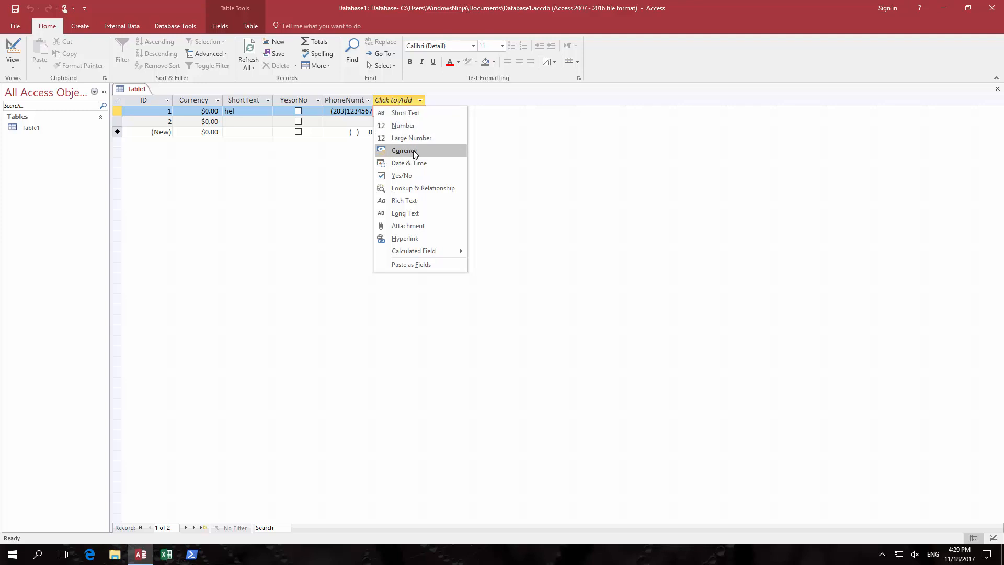
- Add a new field named Email to Table1 and dismiss the data-type list
{"action": "left_click", "coordinate": [414, 113]}
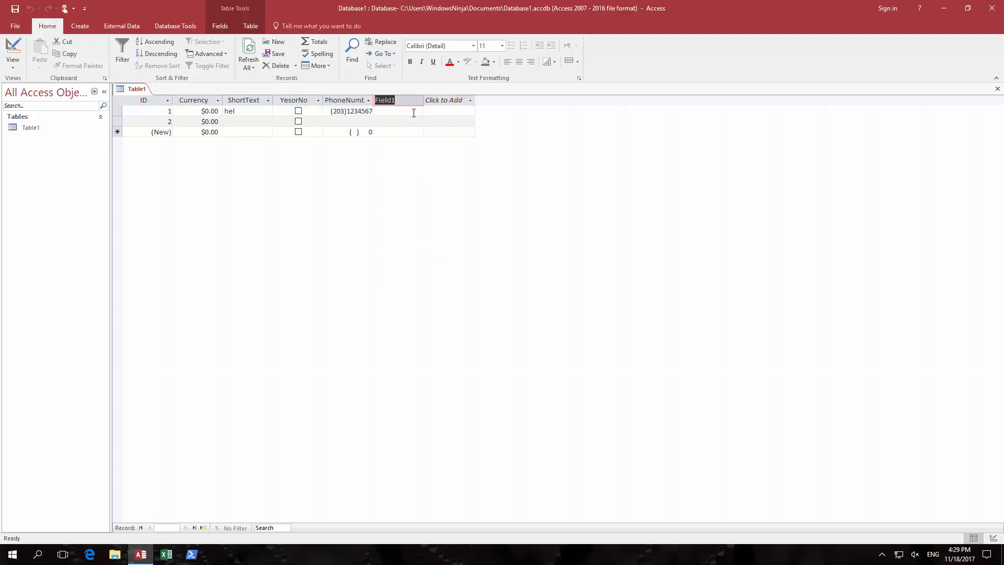
{"action": "type", "text": "Email"}
{"action": "key", "text": "Return"}
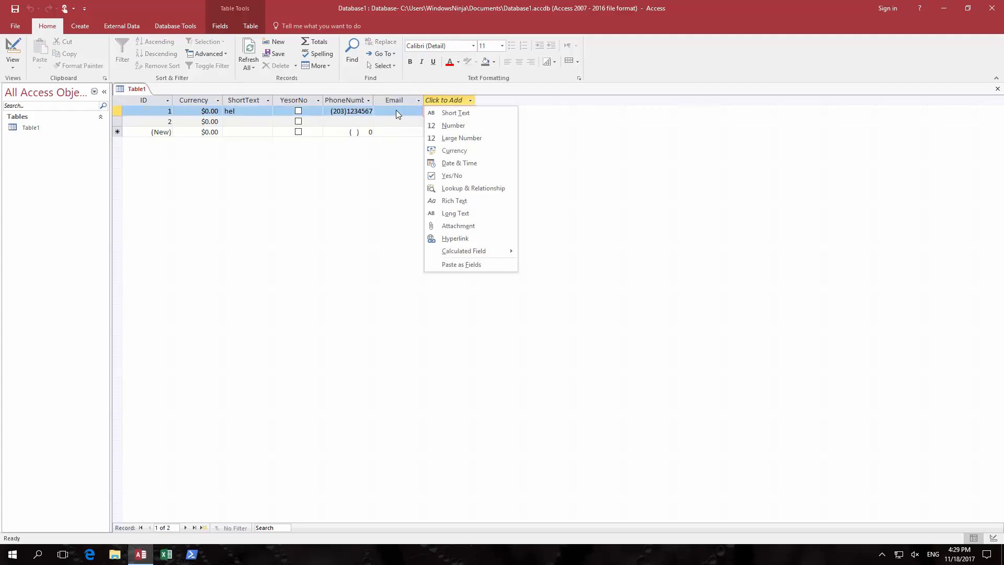
{"action": "key", "text": "Escape"}
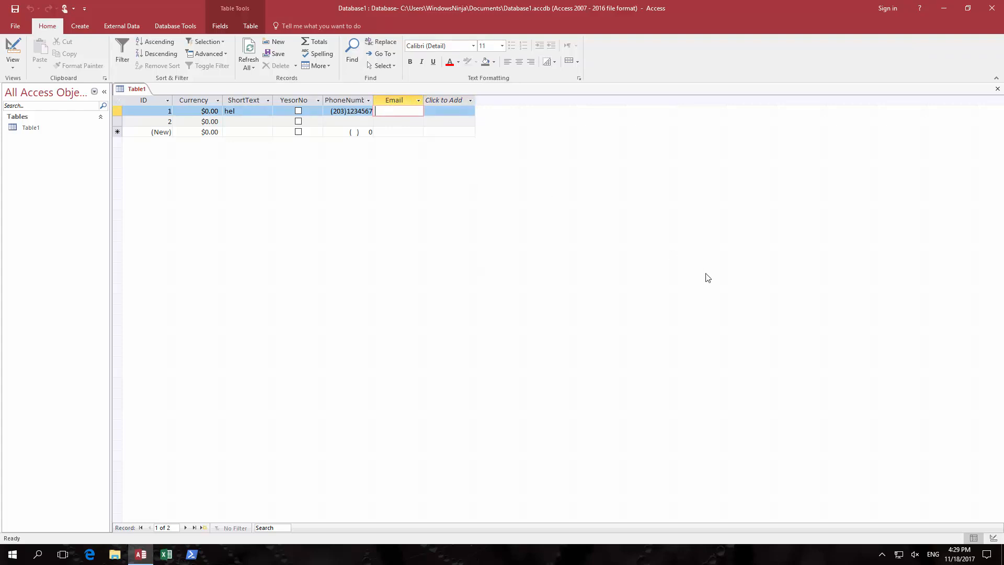
- Switch Table1 to Design view and launch the Expression Builder for Email's Validation Rule
{"action": "left_click", "coordinate": [994, 538]}
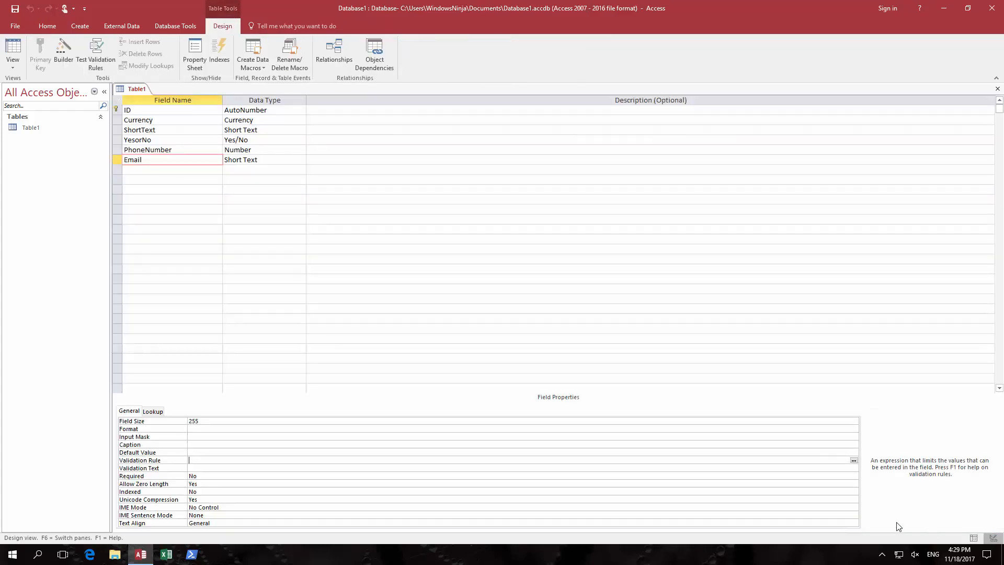
{"action": "left_click", "coordinate": [196, 461]}
{"action": "left_click", "coordinate": [854, 461]}
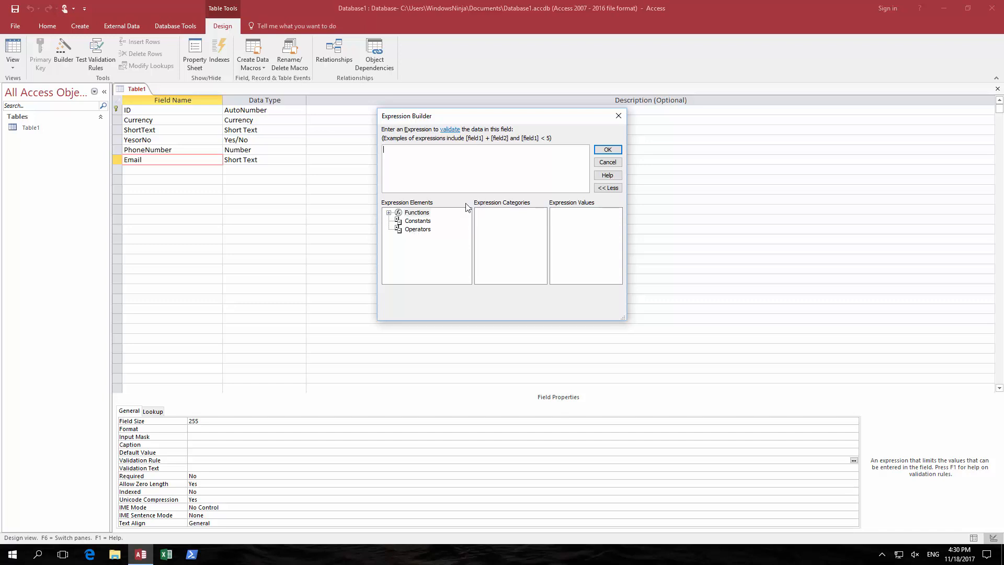
- Build the expression Like "*?@?*.?*" from the Comparison operators and accept it
{"action": "left_click", "coordinate": [423, 232]}
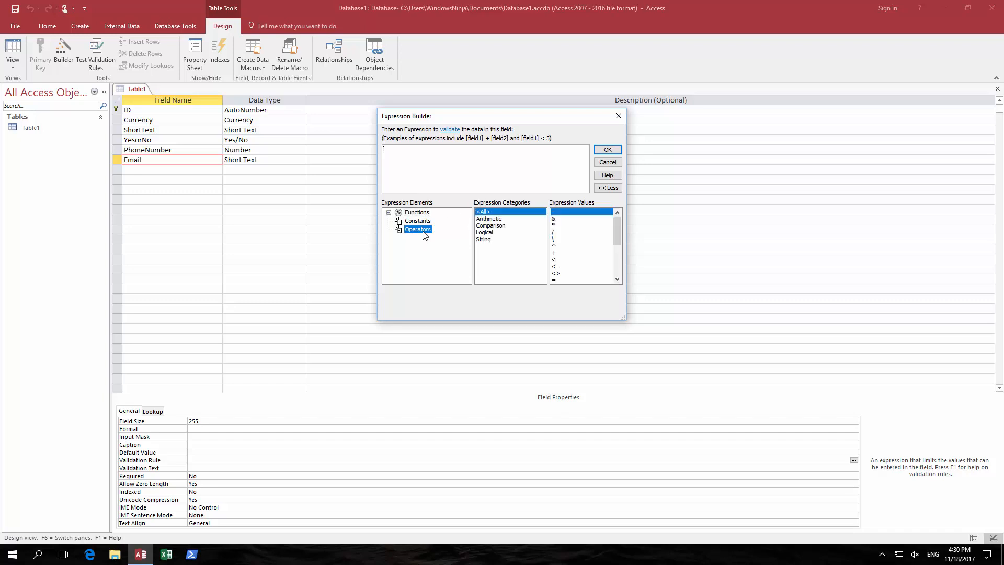
{"action": "left_click", "coordinate": [497, 226]}
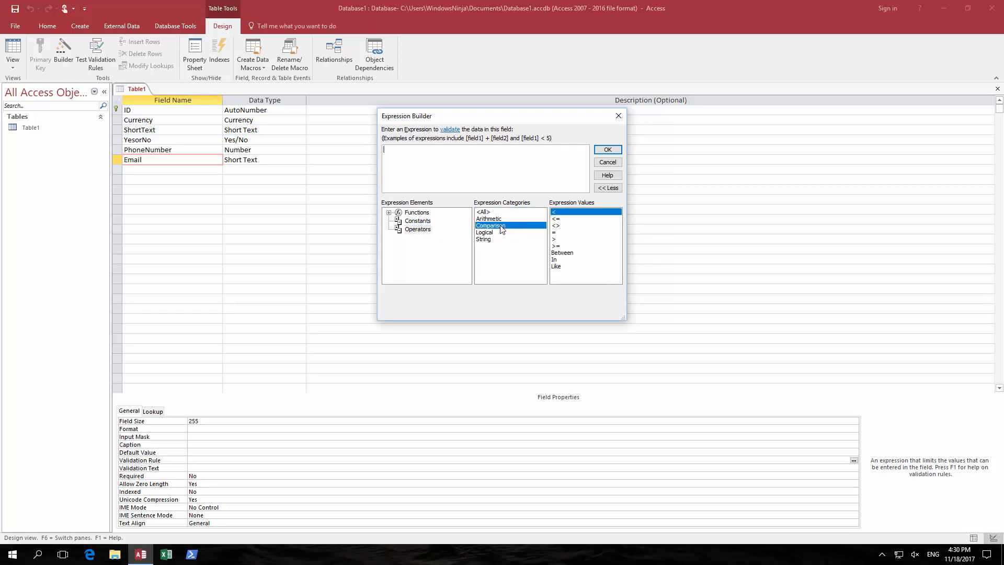
{"action": "left_click", "coordinate": [561, 267]}
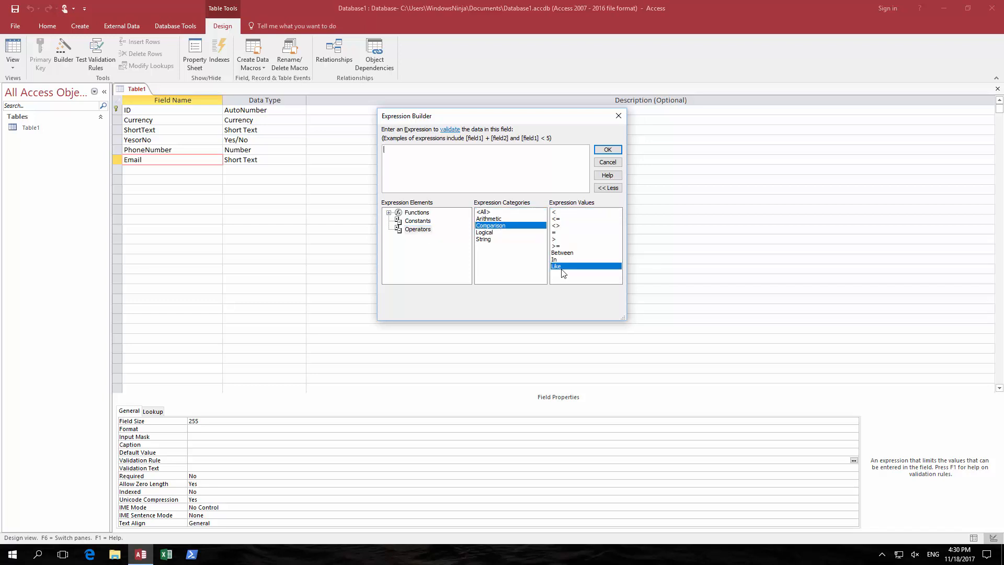
{"action": "double_click", "coordinate": [561, 267]}
{"action": "type", "text": "\"*?@?*.?*\""}
{"action": "left_click", "coordinate": [422, 150]}
{"action": "left_click", "coordinate": [400, 150]}
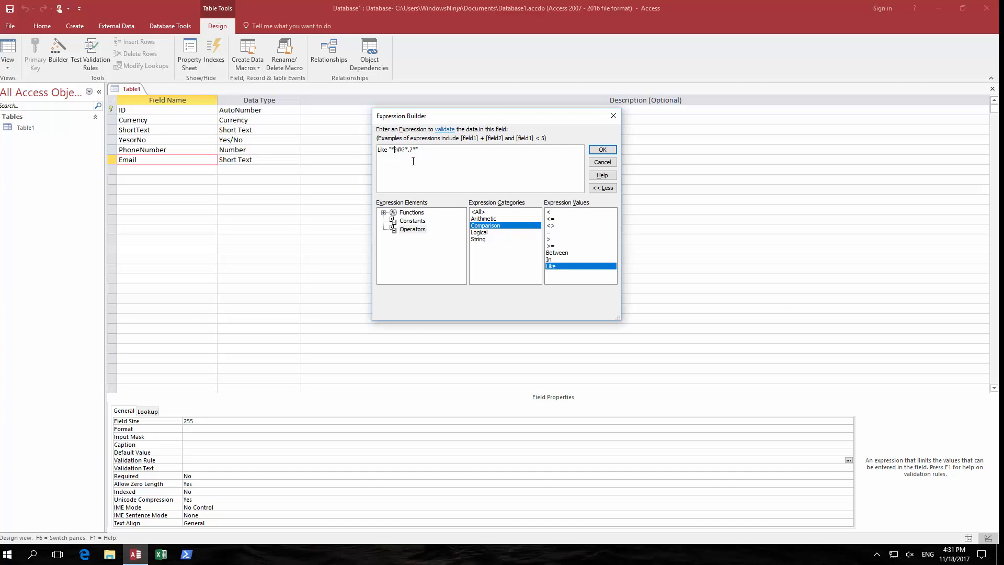
{"action": "left_click", "coordinate": [603, 151]}
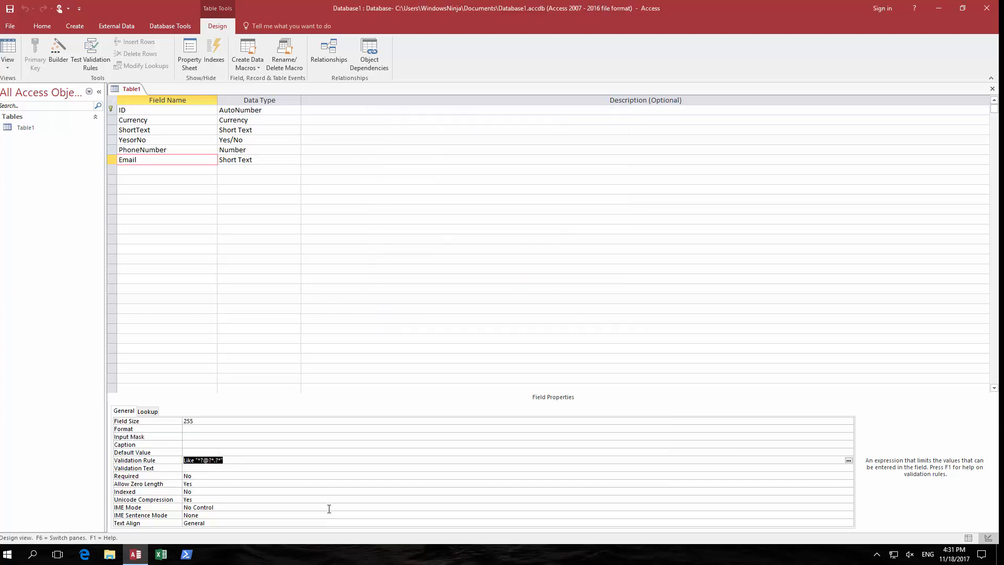
- Set Email's validation text to 'Enter an valid email', then save Table1, keeping the new rule
{"action": "left_click", "coordinate": [197, 468]}
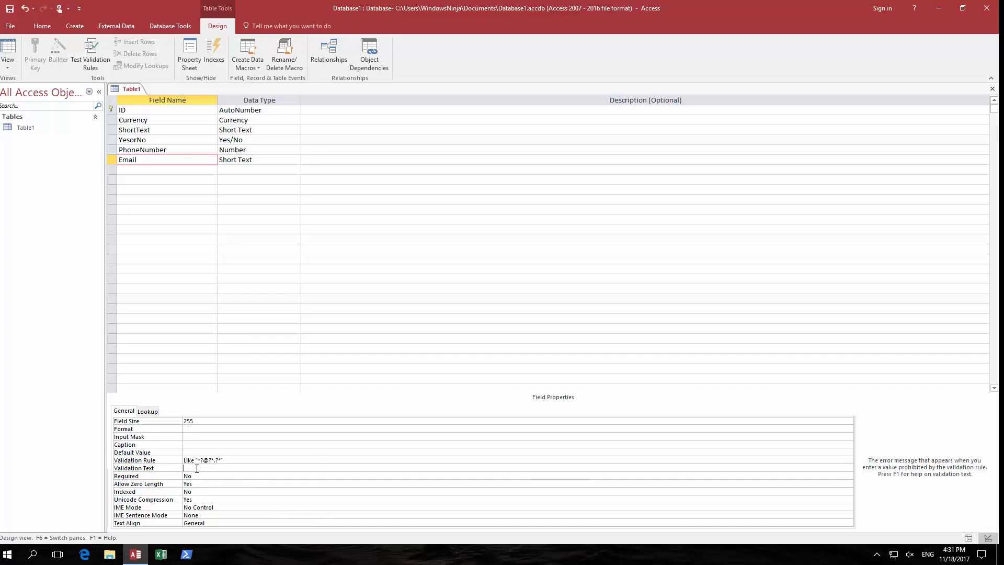
{"action": "type", "text": "Enter an valid email"}
{"action": "left_click", "coordinate": [969, 537]}
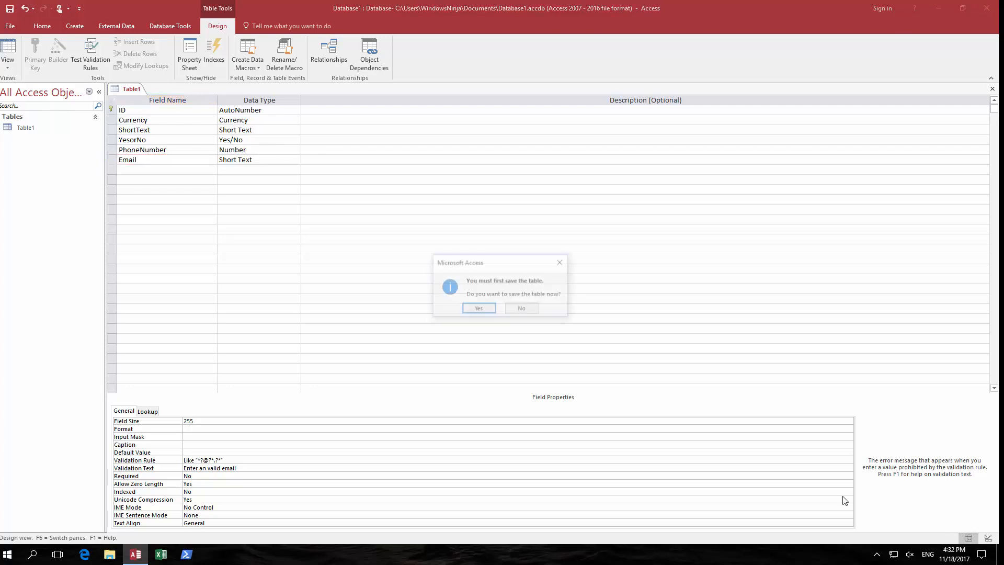
{"action": "left_click", "coordinate": [478, 309]}
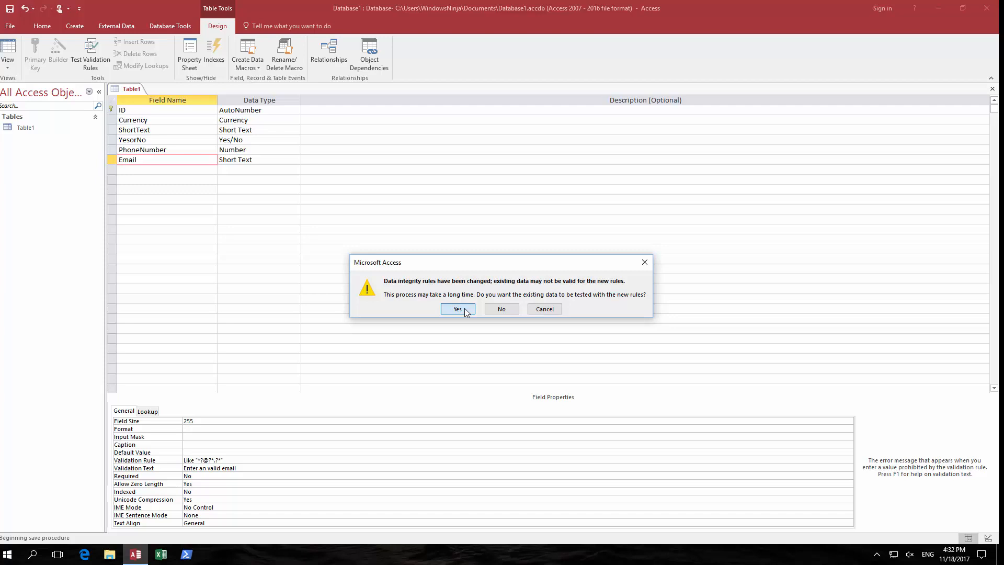
{"action": "left_click", "coordinate": [465, 308]}
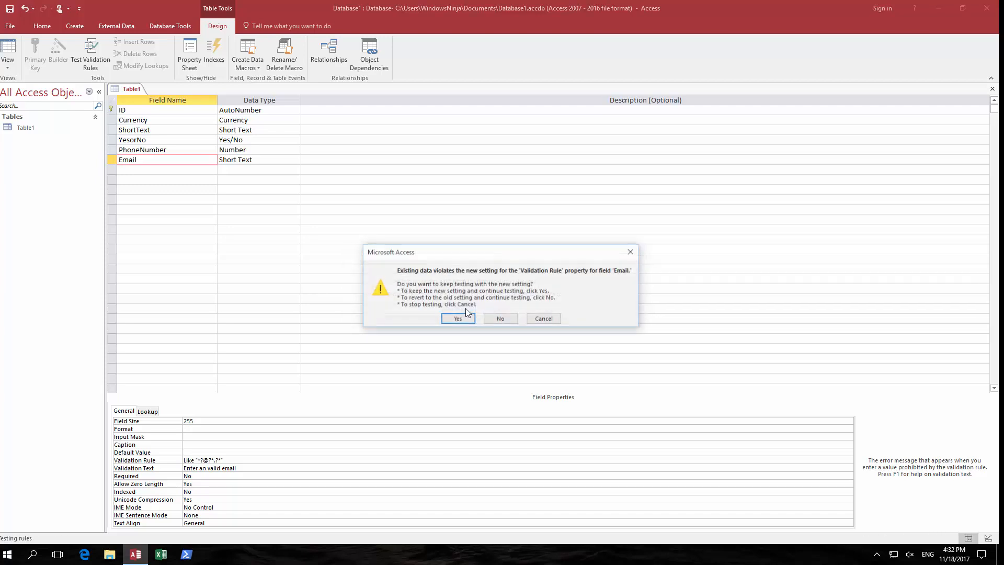
{"action": "left_click", "coordinate": [459, 319]}
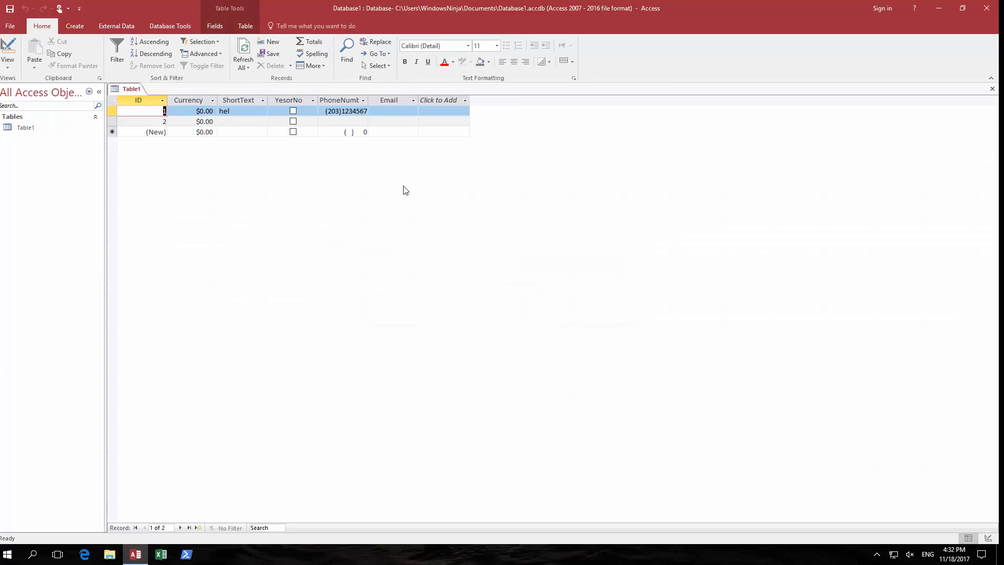
- Test the Email rule by entering an address without @ in record 1 and dismissing the warning
{"action": "left_click", "coordinate": [381, 111]}
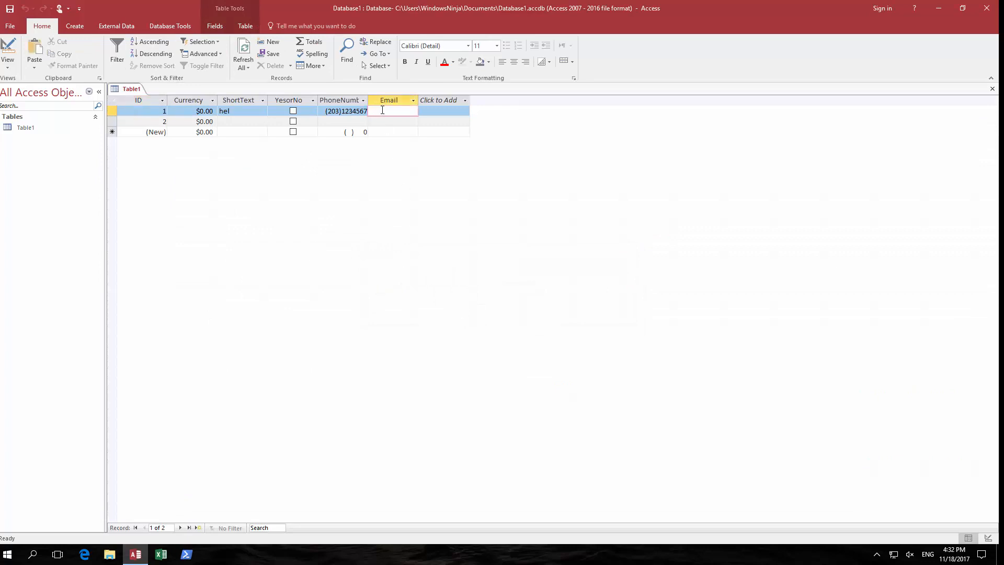
{"action": "type", "text": "bob.com"}
{"action": "key", "text": "Return"}
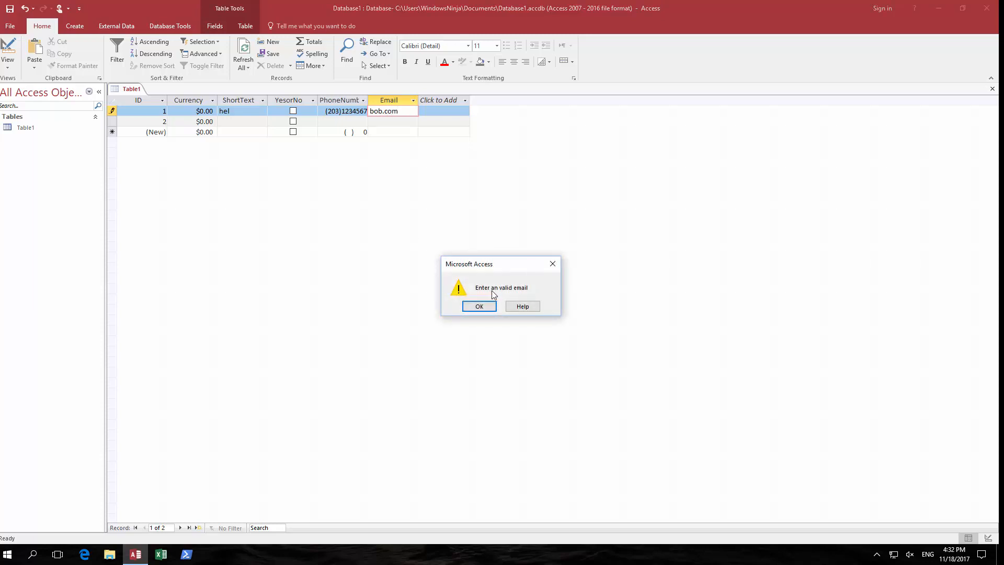
{"action": "left_click", "coordinate": [479, 308]}
- Correct record 1's Email to a valid e-mail address
{"action": "key", "text": "BackSpace"}
{"action": "key", "text": "BackSpace"}
{"action": "key", "text": "BackSpace"}
{"action": "key", "text": "BackSpace"}
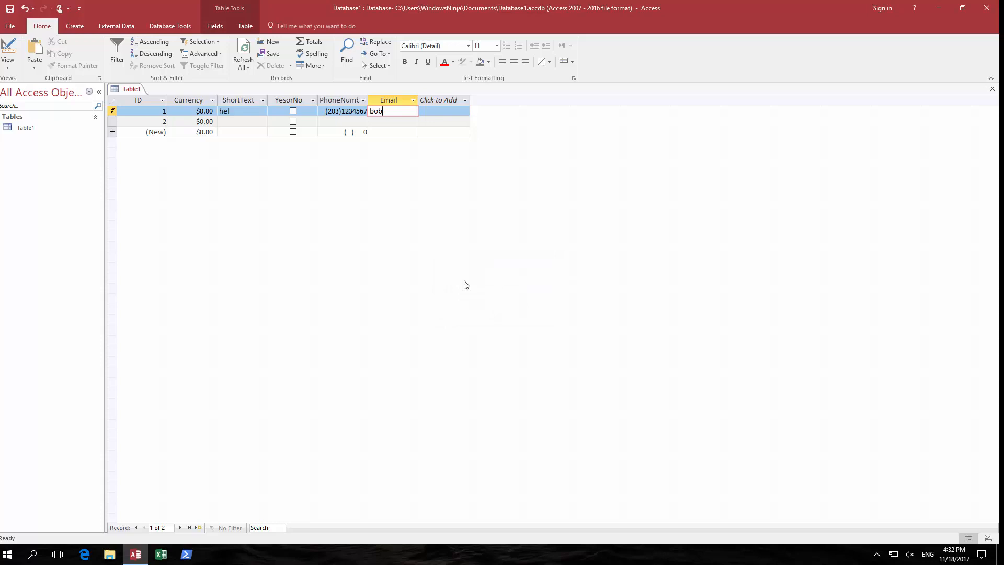
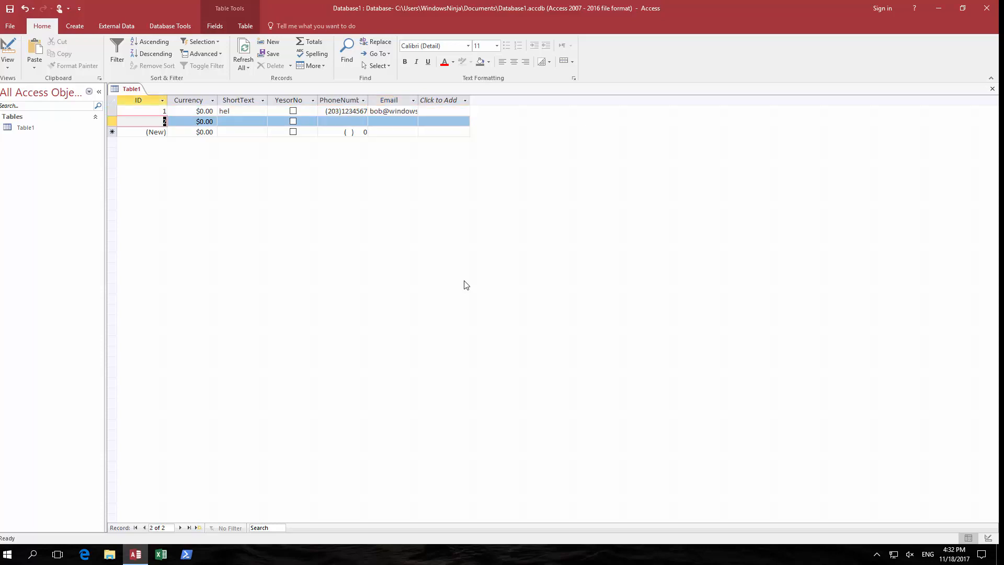
{"action": "key", "text": "Return"}
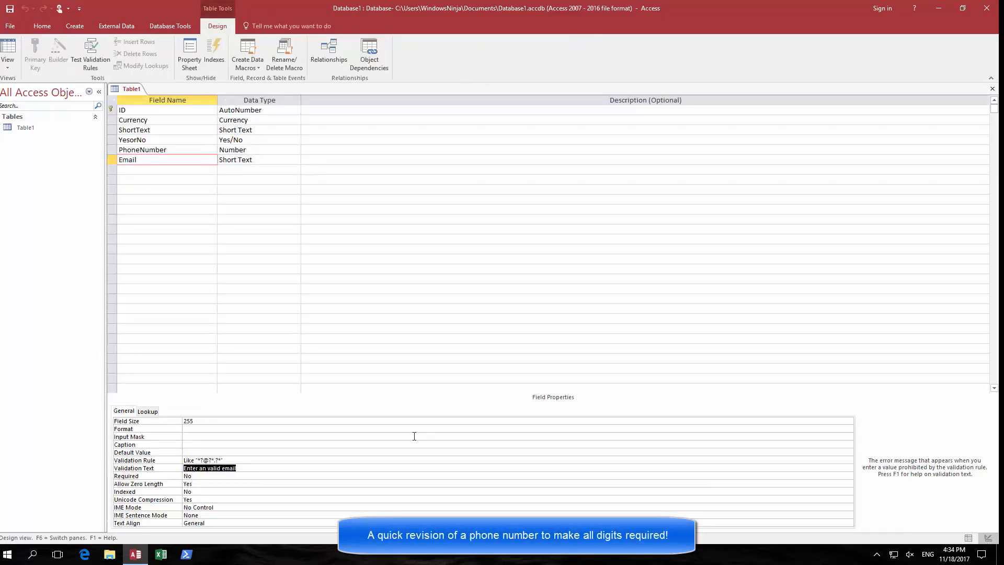
- Change PhoneNumber's input mask from # placeholders to required digits: \(000\)0000000
{"action": "left_click", "coordinate": [138, 150]}
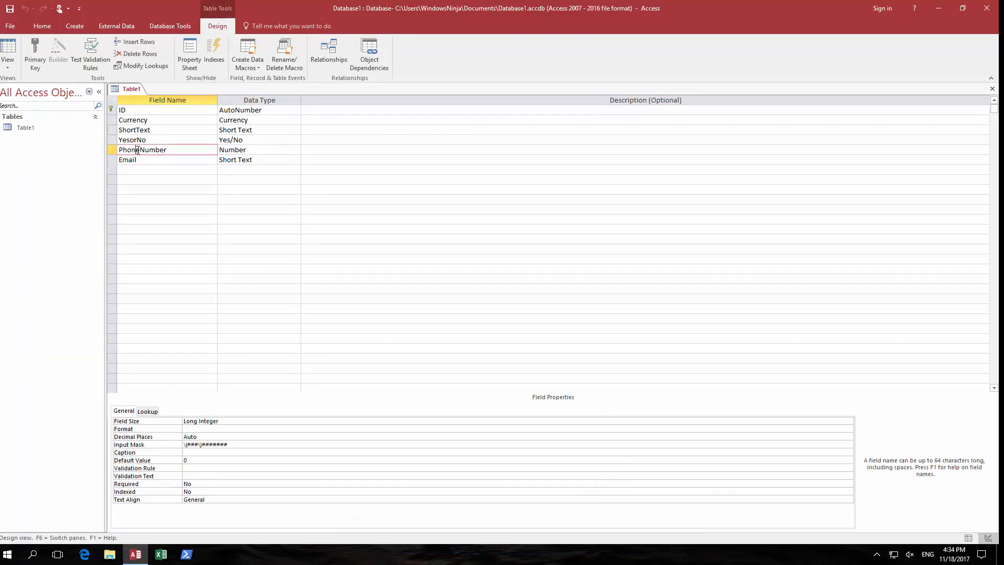
{"action": "left_click", "coordinate": [236, 444]}
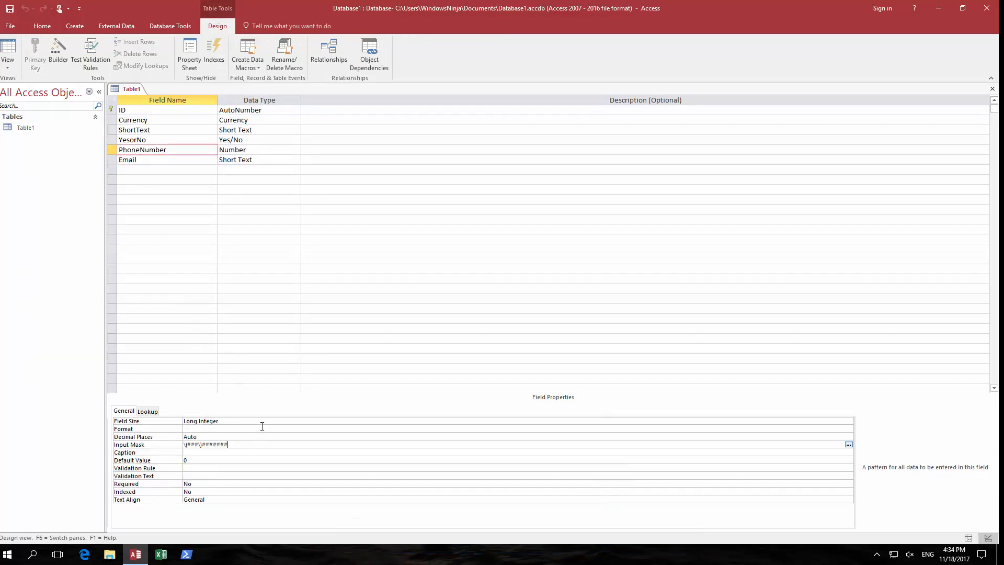
{"action": "key", "text": "BackSpace"}
{"action": "key", "text": "BackSpace"}
{"action": "key", "text": "BackSpace"}
{"action": "key", "text": "BackSpace"}
{"action": "key", "text": "BackSpace"}
{"action": "key", "text": "BackSpace"}
{"action": "key", "text": "BackSpace"}
{"action": "type", "text": "0000000"}
{"action": "key", "text": "BackSpace"}
{"action": "key", "text": "BackSpace"}
{"action": "key", "text": "BackSpace"}
{"action": "key", "text": "BackSpace"}
{"action": "type", "text": "000"}
- Save Table1, return to the datasheet, and go to record 1's PhoneNumber
{"action": "left_click", "coordinate": [969, 537]}
{"action": "left_click", "coordinate": [478, 308]}
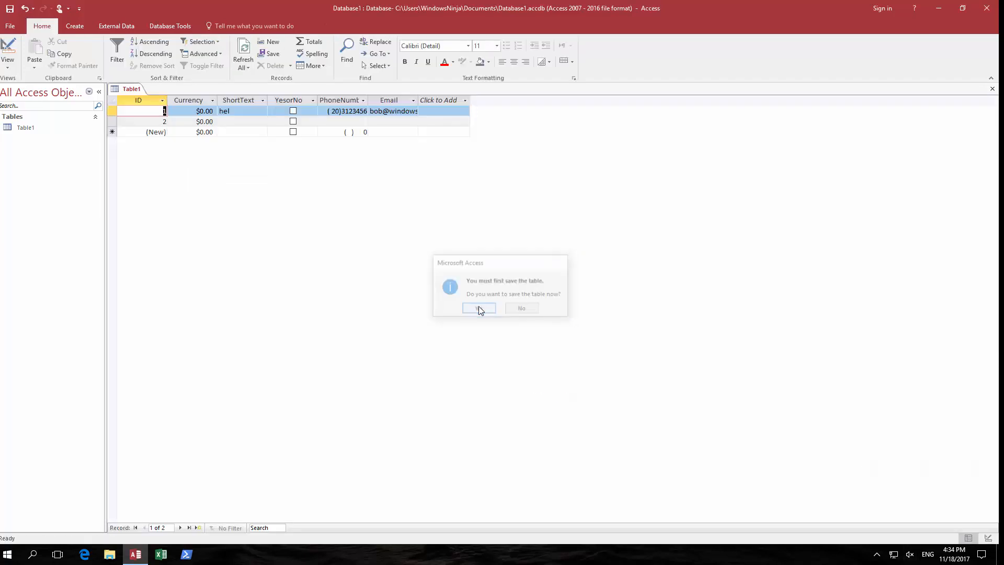
{"action": "left_click", "coordinate": [355, 111]}
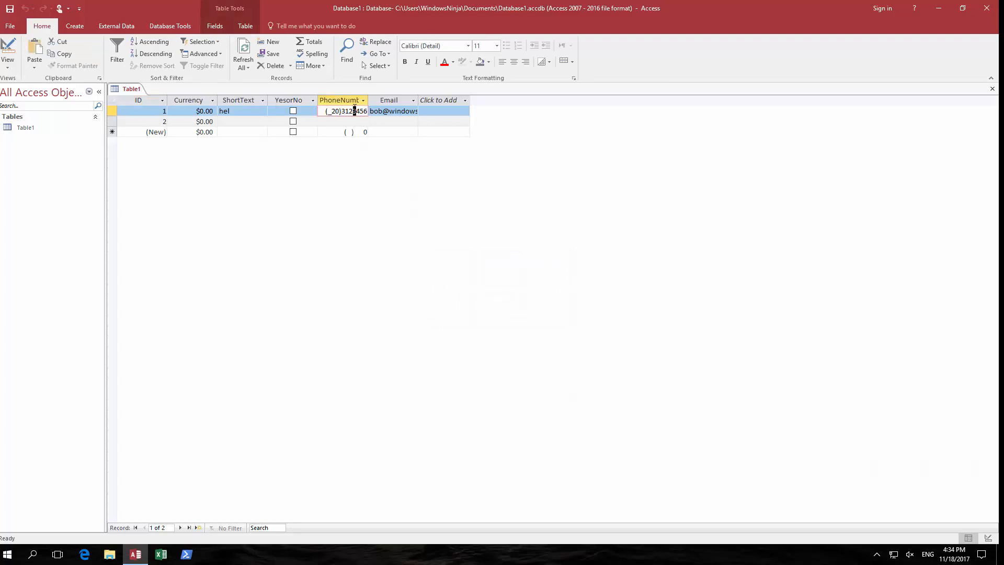
{"action": "key", "text": "Right"}
{"action": "key", "text": "Right"}
{"action": "key", "text": "Right"}
{"action": "key", "text": "Right"}
{"action": "key", "text": "Right"}
{"action": "key", "text": "Right"}
{"action": "key", "text": "Right"}
{"action": "key", "text": "Right"}
{"action": "key", "text": "Right"}
{"action": "key", "text": "Right"}
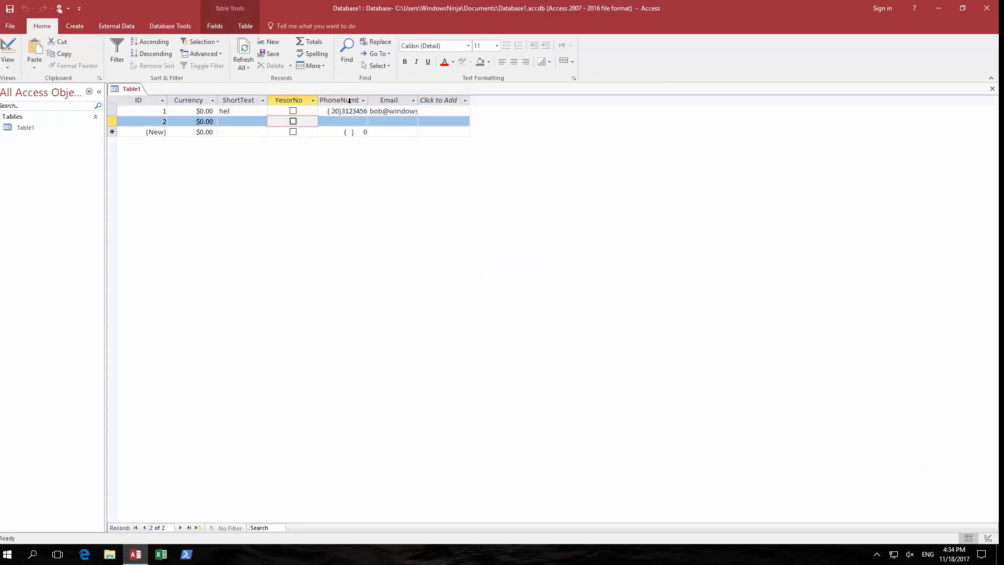
{"action": "left_click", "coordinate": [344, 112]}
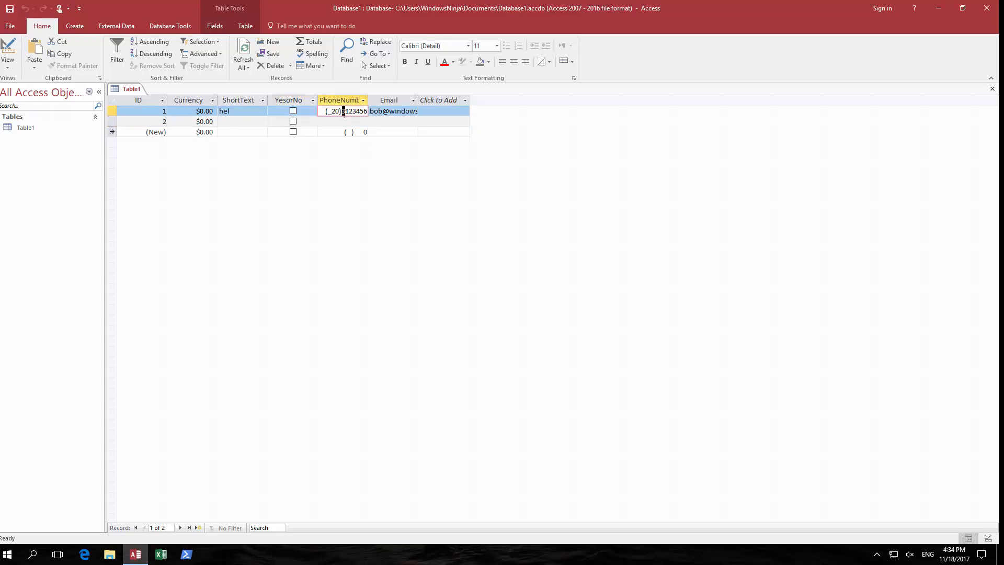
{"action": "key", "text": "Right"}
{"action": "key", "text": "Right"}
{"action": "key", "text": "Right"}
{"action": "key", "text": "Right"}
{"action": "key", "text": "Right"}
{"action": "key", "text": "Right"}
- Replace record 1's phone number with one a digit short to trigger the input-mask warning
{"action": "key", "text": "BackSpace"}
{"action": "key", "text": "BackSpace"}
{"action": "key", "text": "BackSpace"}
{"action": "key", "text": "BackSpace"}
{"action": "key", "text": "BackSpace"}
{"action": "key", "text": "BackSpace"}
{"action": "key", "text": "BackSpace"}
{"action": "key", "text": "BackSpace"}
{"action": "key", "text": "BackSpace"}
{"action": "key", "text": "Right"}
{"action": "key", "text": "Right"}
{"action": "key", "text": "Right"}
{"action": "key", "text": "Right"}
{"action": "key", "text": "Right"}
{"action": "key", "text": "Right"}
{"action": "key", "text": "Right"}
{"action": "key", "text": "Right"}
{"action": "key", "text": "Right"}
{"action": "key", "text": "Right"}
{"action": "key", "text": "BackSpace"}
{"action": "key", "text": "BackSpace"}
{"action": "key", "text": "BackSpace"}
{"action": "key", "text": "BackSpace"}
{"action": "key", "text": "BackSpace"}
{"action": "key", "text": "BackSpace"}
{"action": "key", "text": "BackSpace"}
{"action": "key", "text": "BackSpace"}
{"action": "key", "text": "BackSpace"}
{"action": "key", "text": "BackSpace"}
{"action": "type", "text": "203) 123456"}
{"action": "key", "text": "Return"}
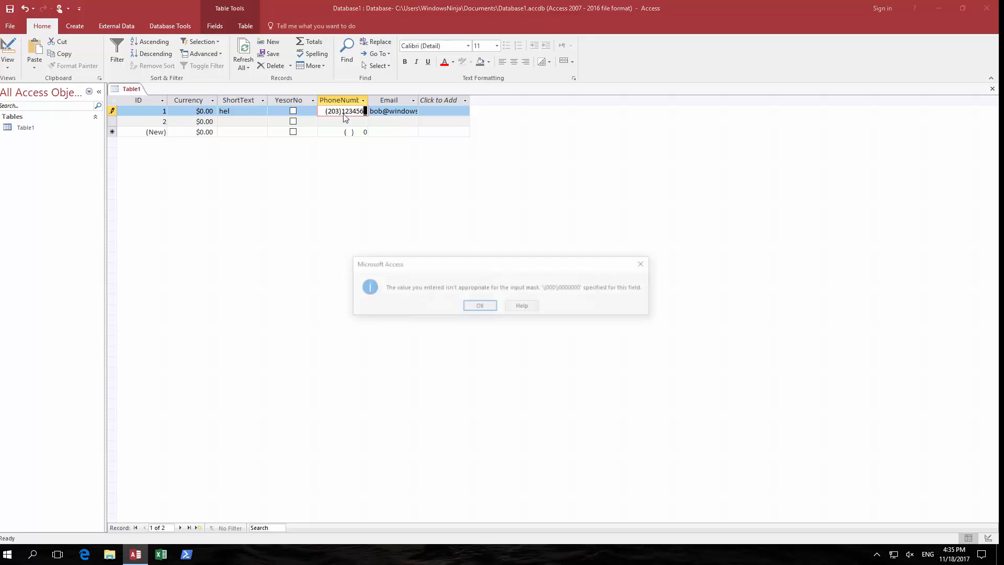